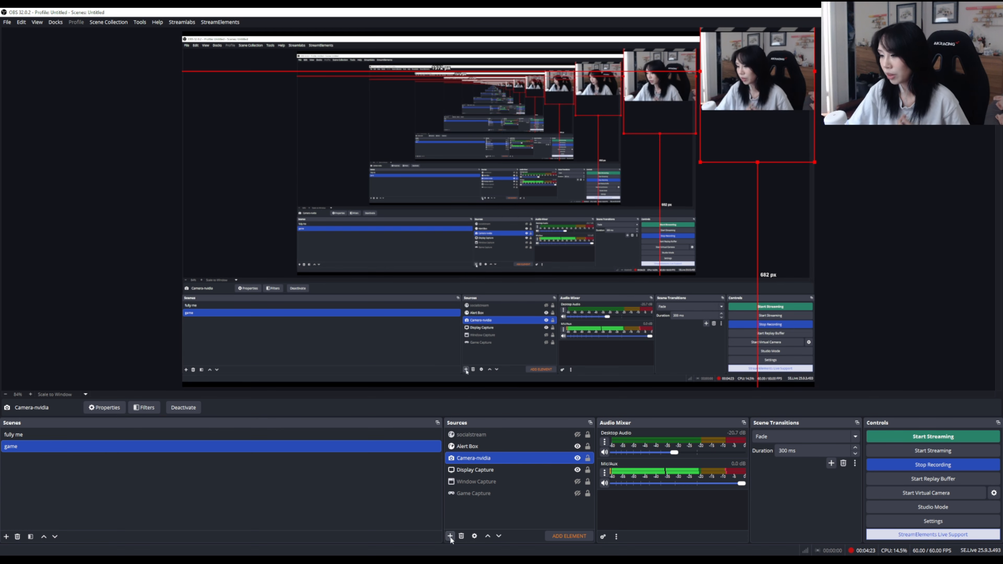
- Add a new Video Capture Device source to the game scene and view its camera choices without changing the device
left_click(449, 536)
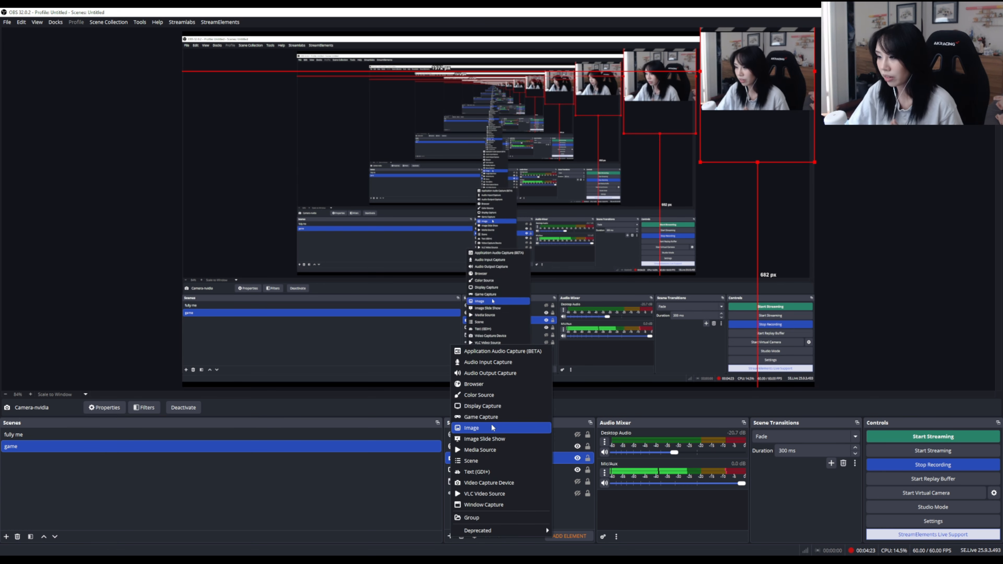
left_click(497, 484)
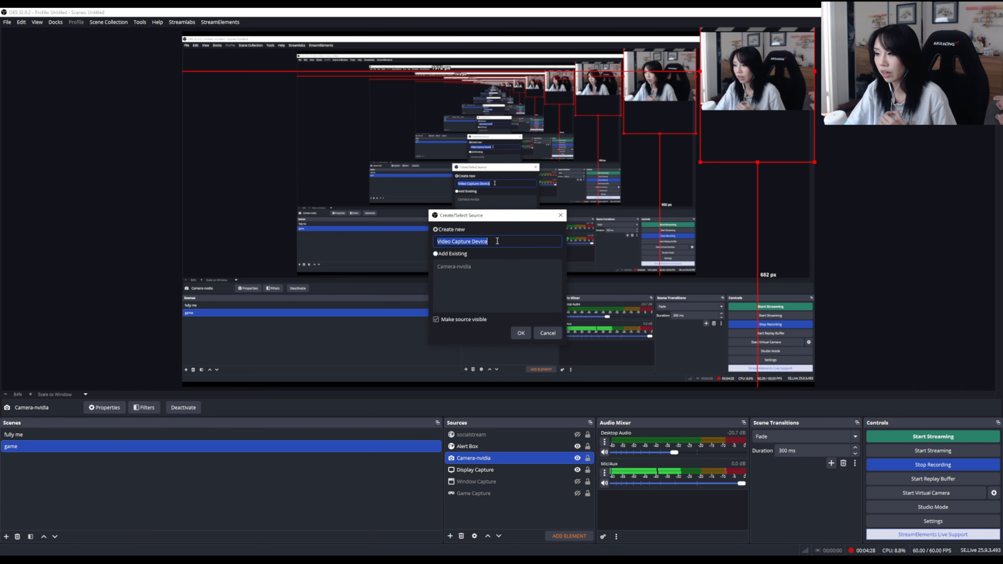
left_click(521, 333)
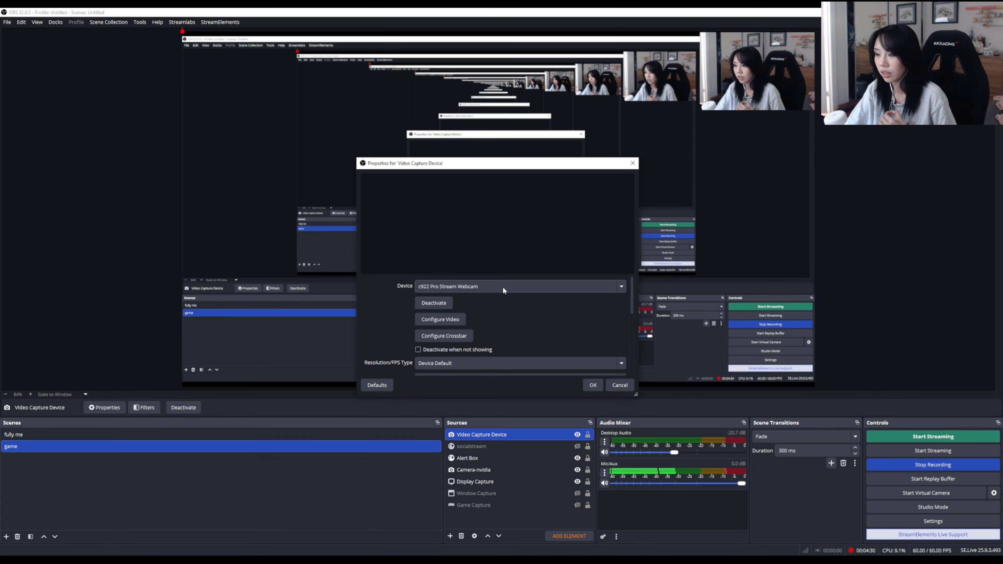
left_click(518, 286)
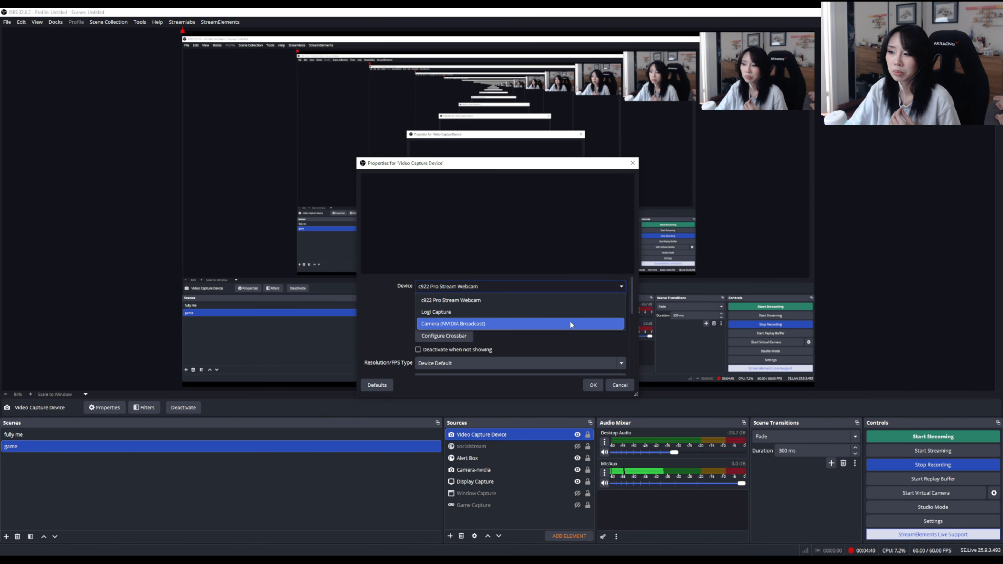
left_click(620, 385)
left_click(619, 385)
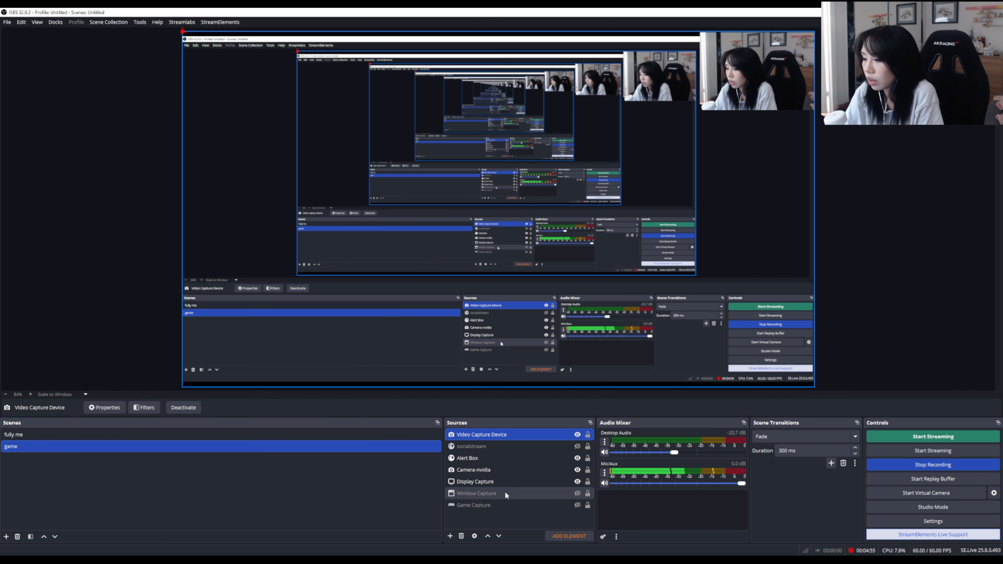
right_click(543, 497)
left_click(553, 492)
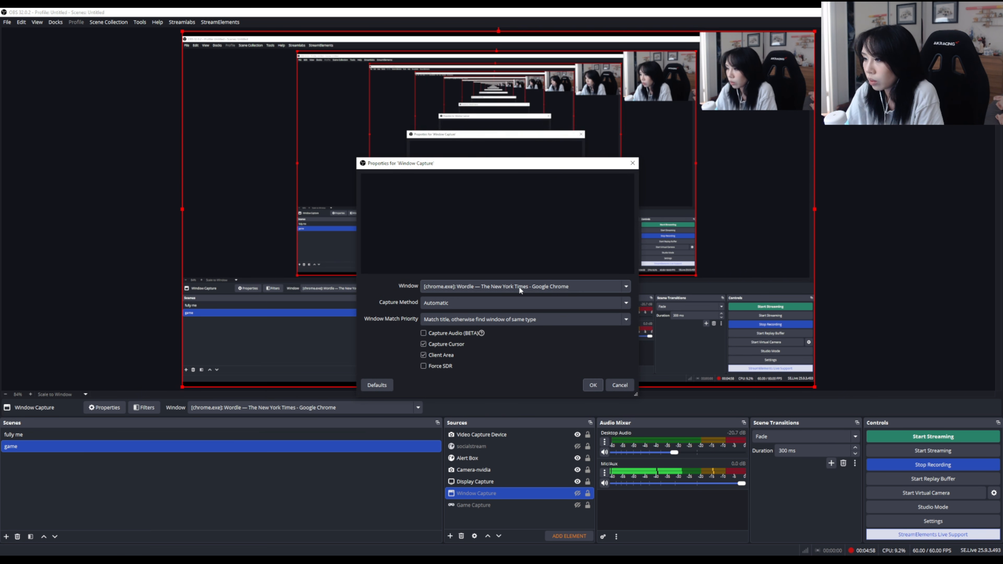
left_click(564, 291)
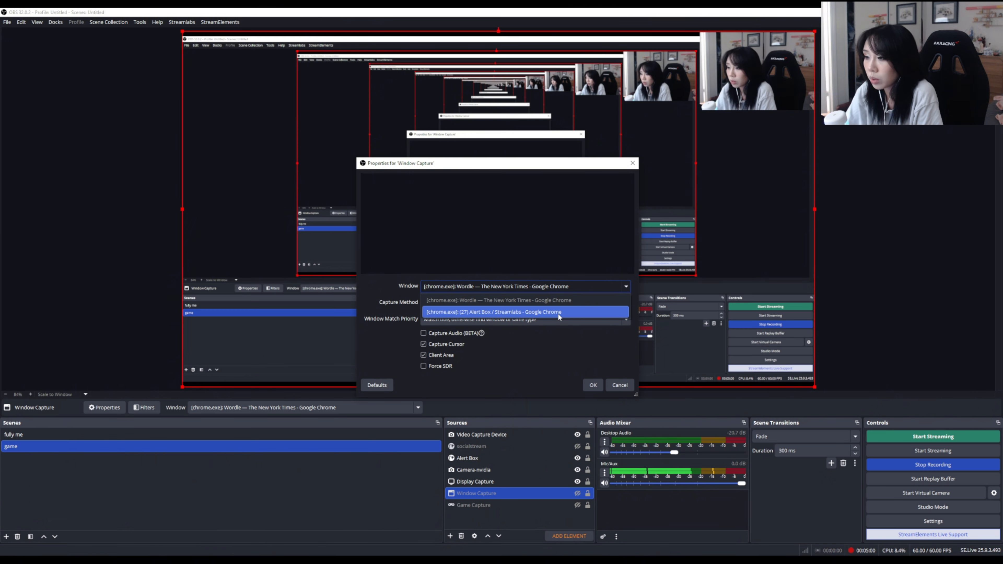
left_click(575, 357)
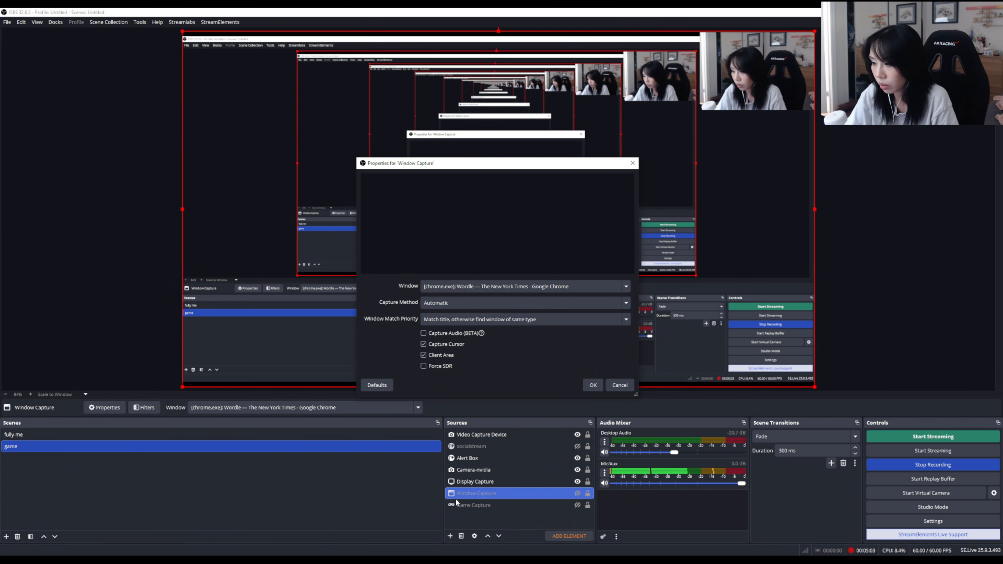
left_click(620, 385)
left_click(451, 537)
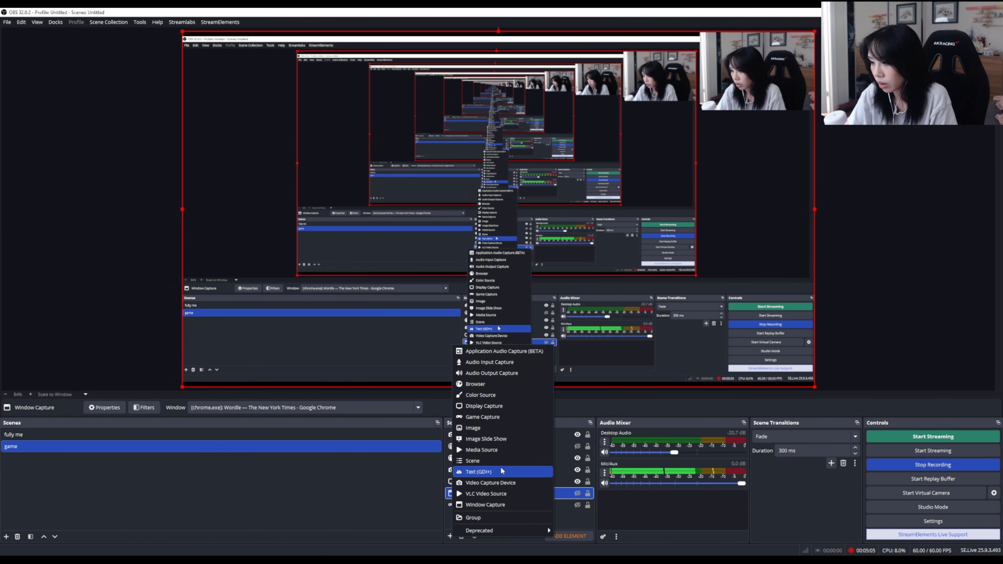
key("Escape")
- Set the Window Capture source to the "Alert Box / Streamlabs - Google Chrome" window and make it visible
right_click(487, 496)
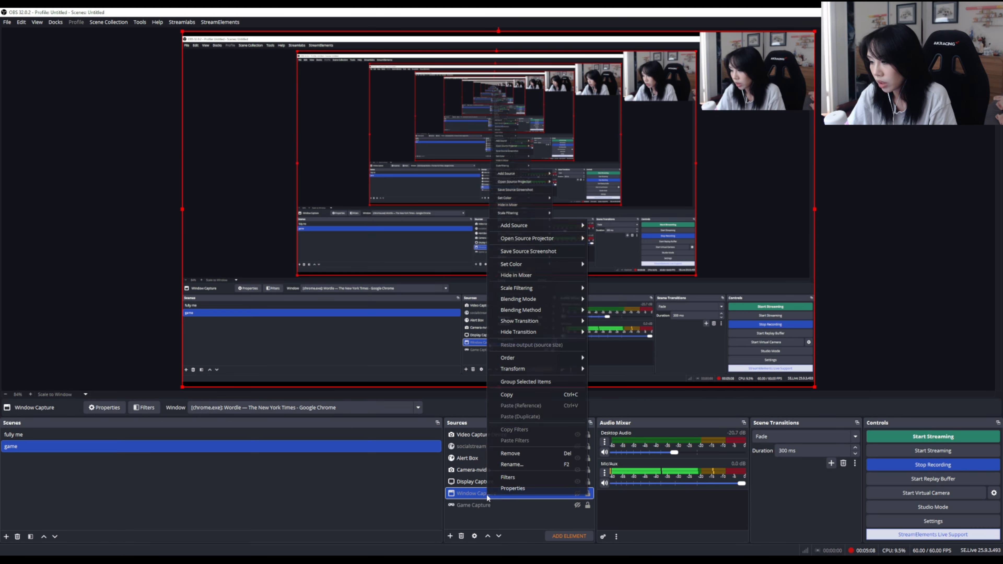
left_click(509, 488)
left_click(537, 286)
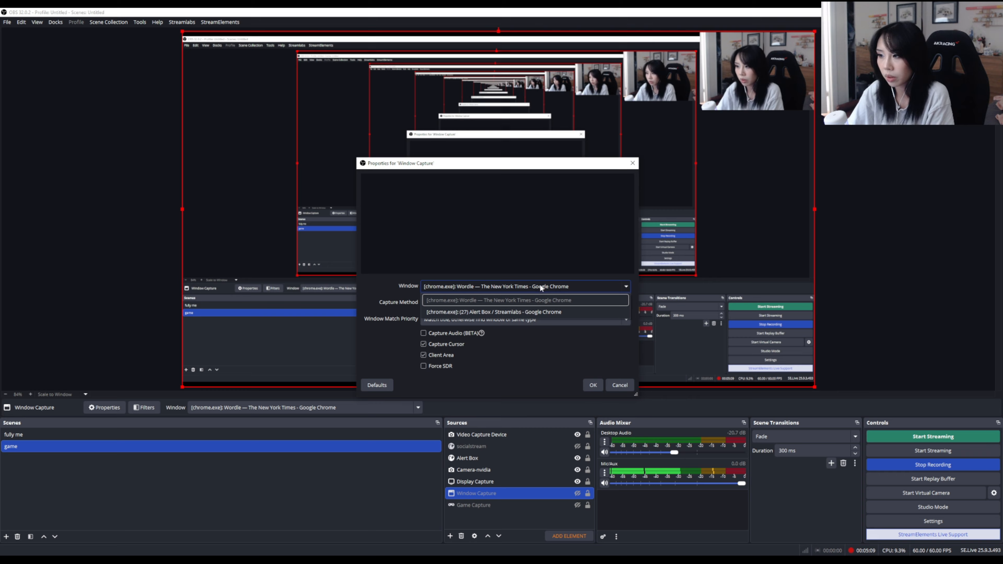
left_click(540, 312)
left_click(592, 385)
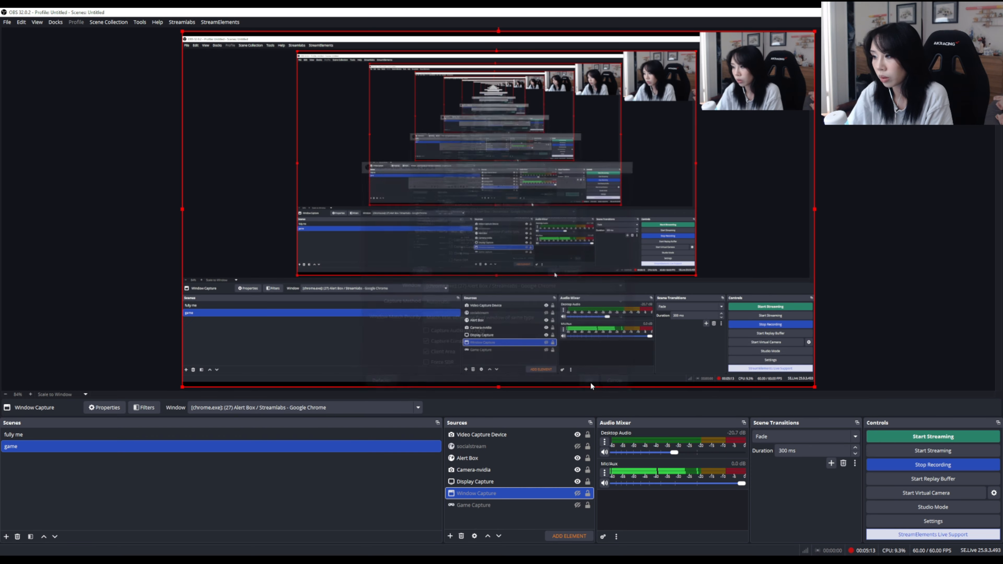
left_click(577, 493)
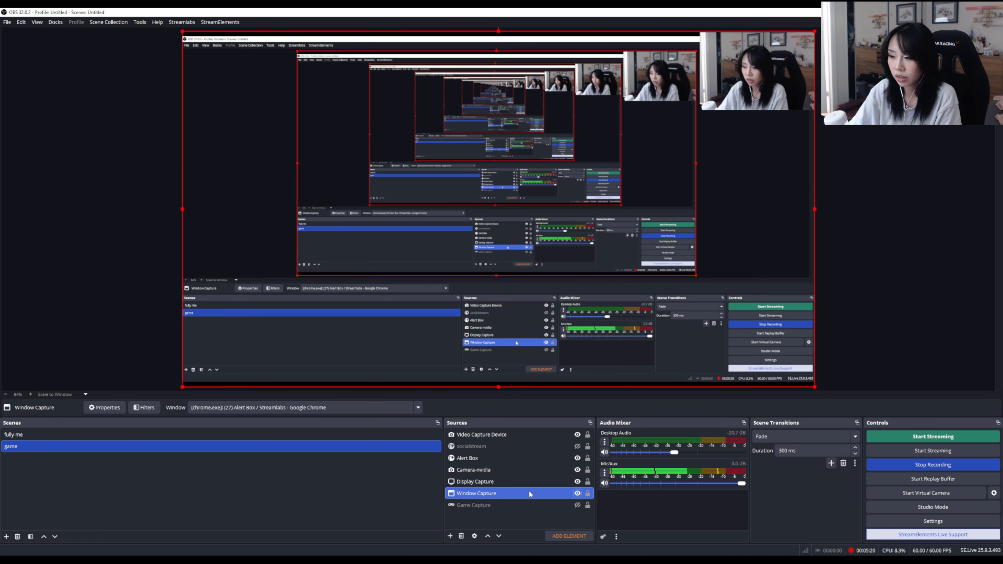
- Move the Window Capture source above Display Capture in the source order and hide it
mouse_move(504, 494)
left_mouse_down()
mouse_move(504, 478)
mouse_move(495, 496)
mouse_move(498, 478)
left_mouse_up()
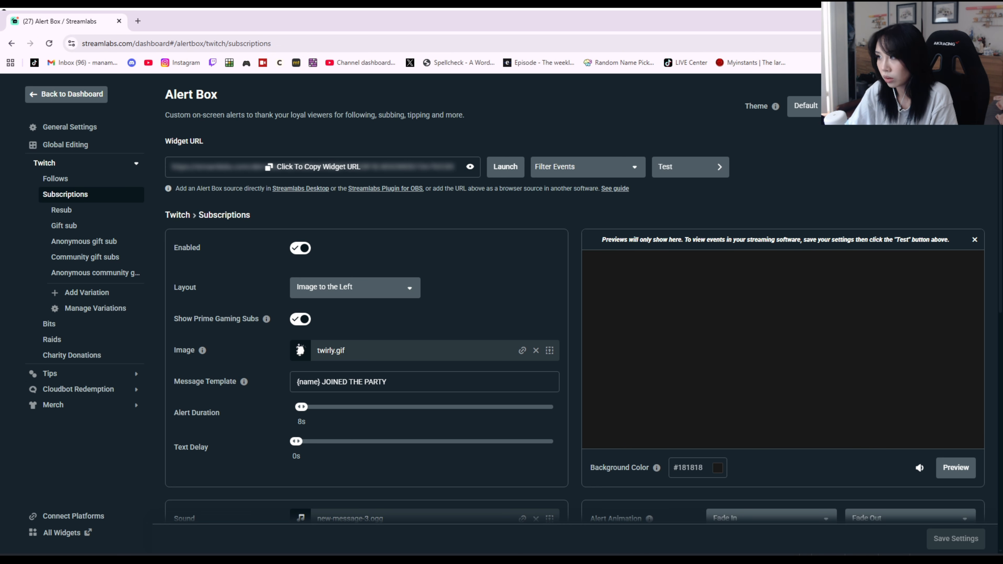
mouse_move(497, 481)
left_mouse_down()
mouse_move(497, 466)
mouse_move(497, 482)
left_mouse_up()
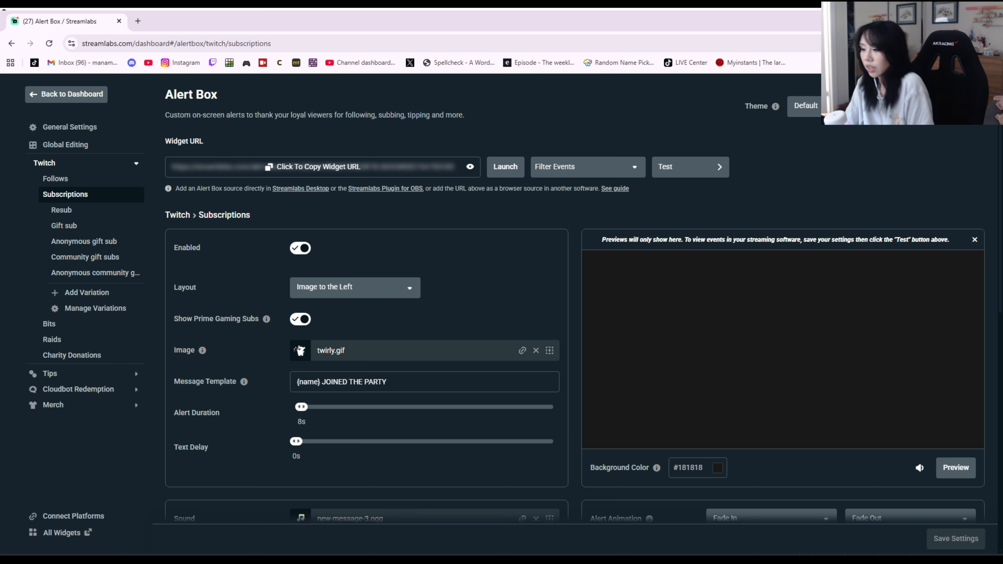
left_click(578, 481)
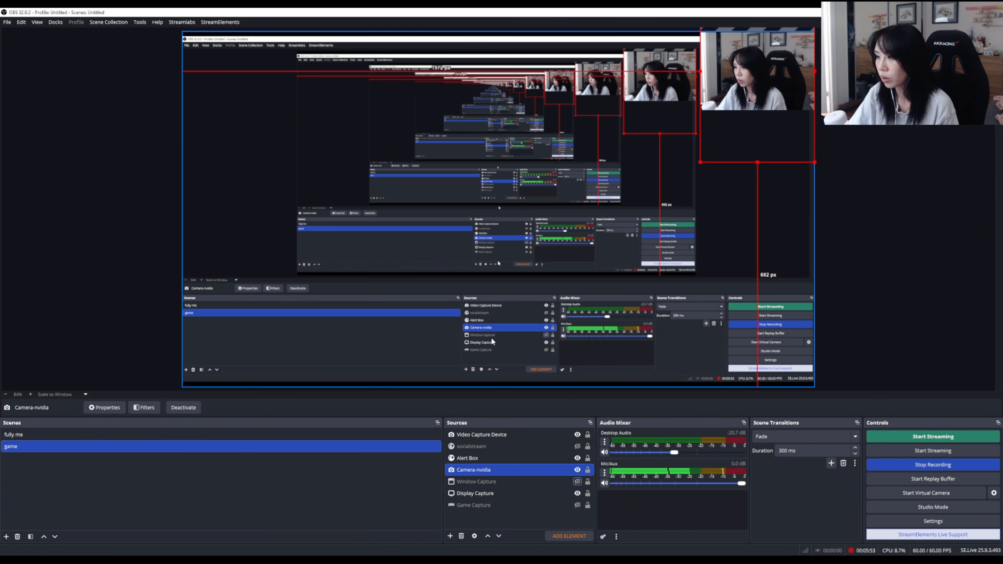
- Squash and move the Display Capture source in the preview, and fit it back to the screen
left_click(473, 285)
left_click_drag(473, 285, 457, 288)
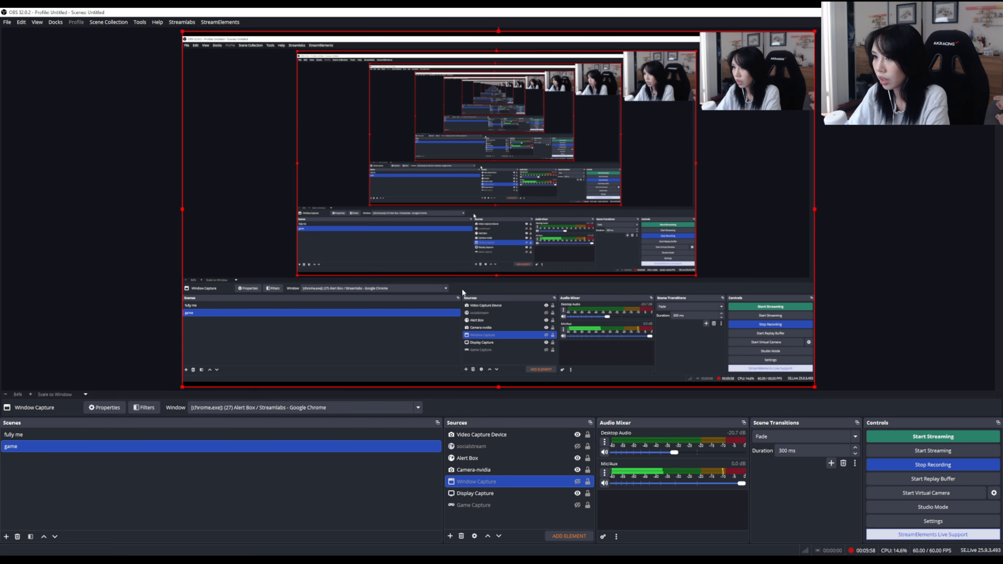
left_click(510, 493)
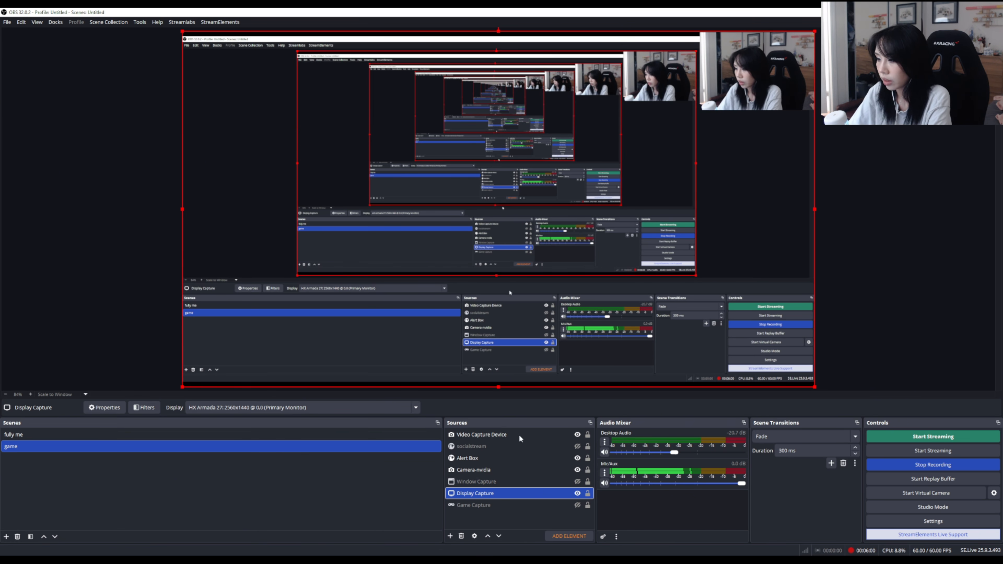
left_click_drag(536, 386, 530, 255)
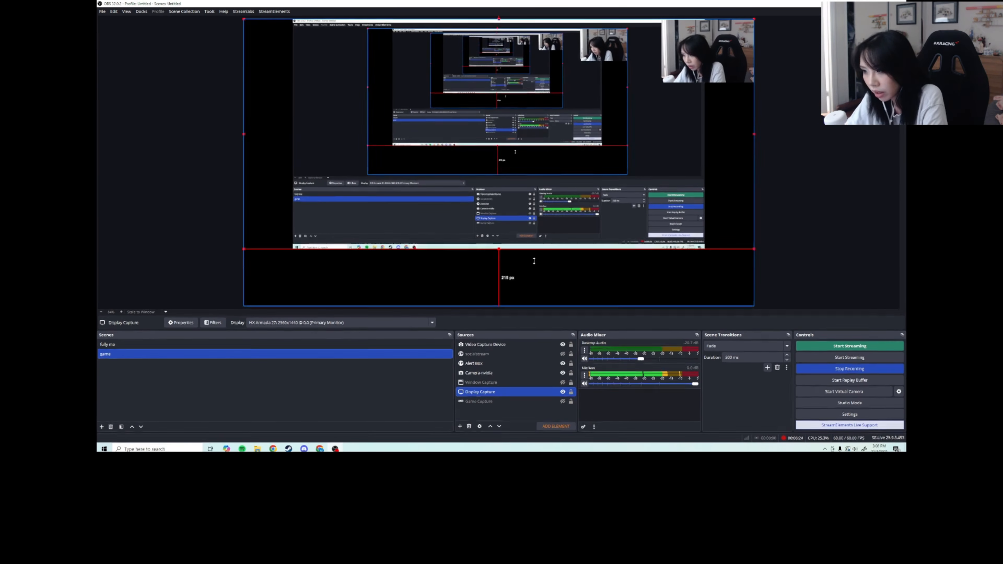
left_click_drag(534, 261, 535, 255)
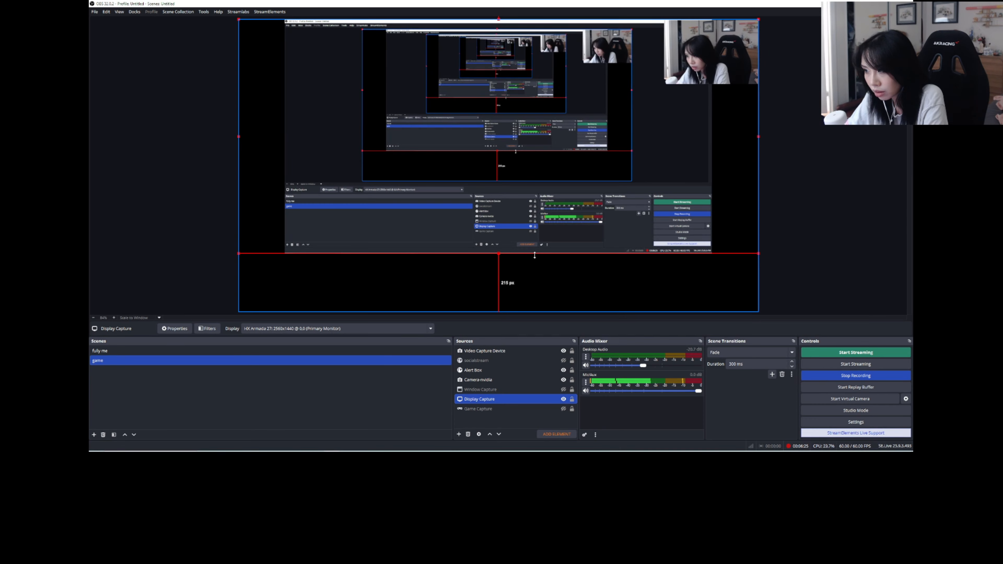
left_click_drag(528, 189, 493, 238)
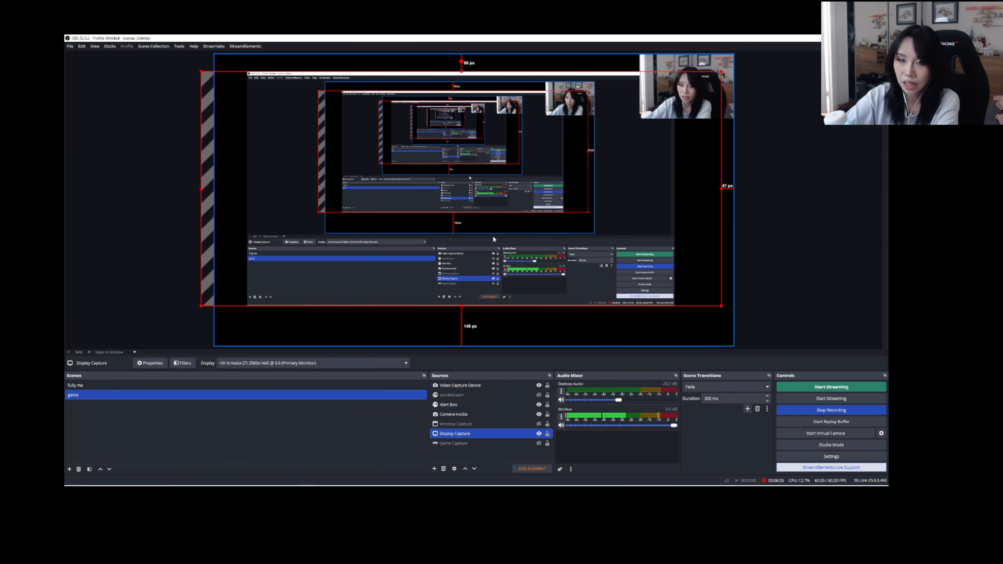
key("ctrl+f")
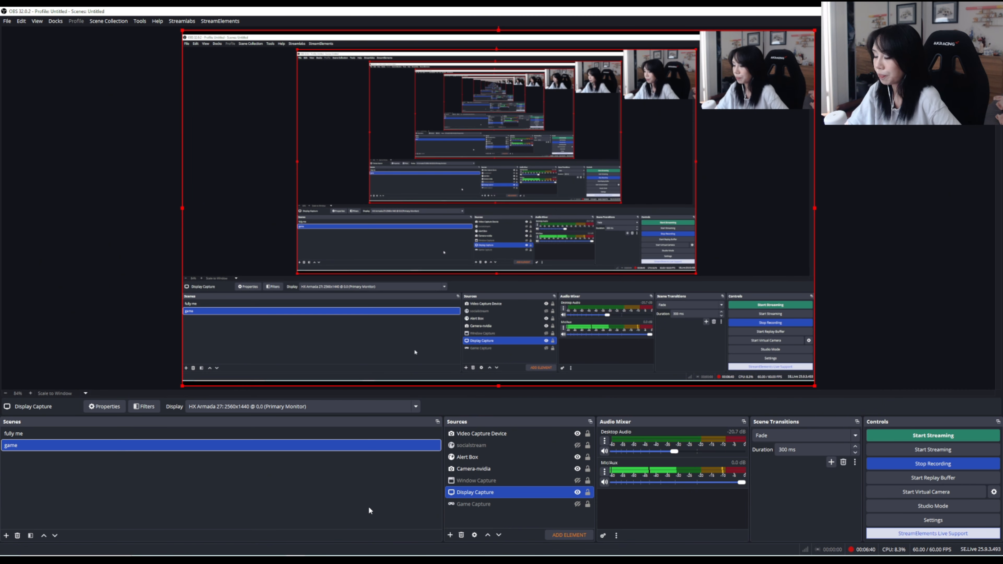
- Examine the capture modes and the selectable windows in the Game Capture source's properties, keeping the mode Capture specific window
left_click(483, 505)
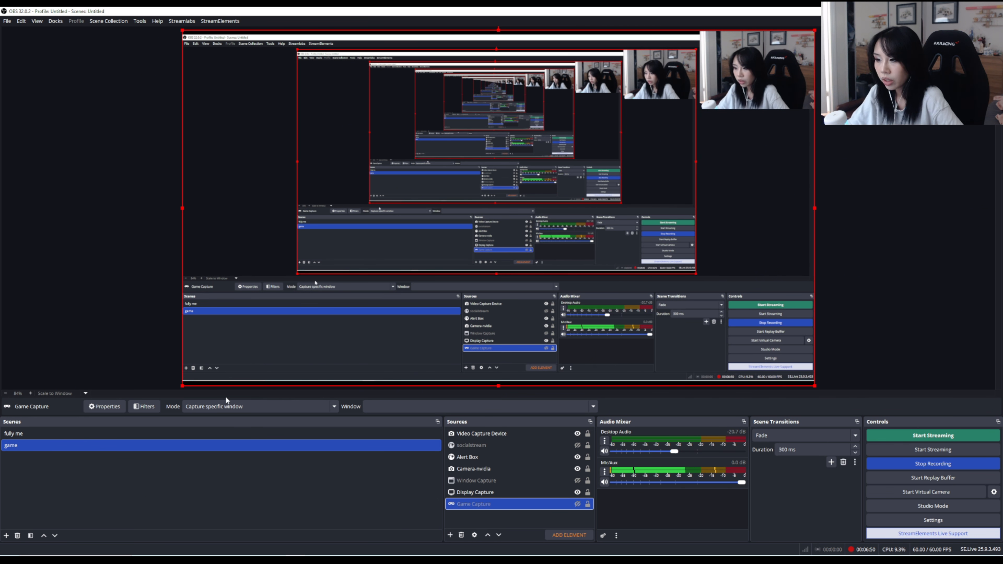
right_click(491, 503)
left_click(513, 497)
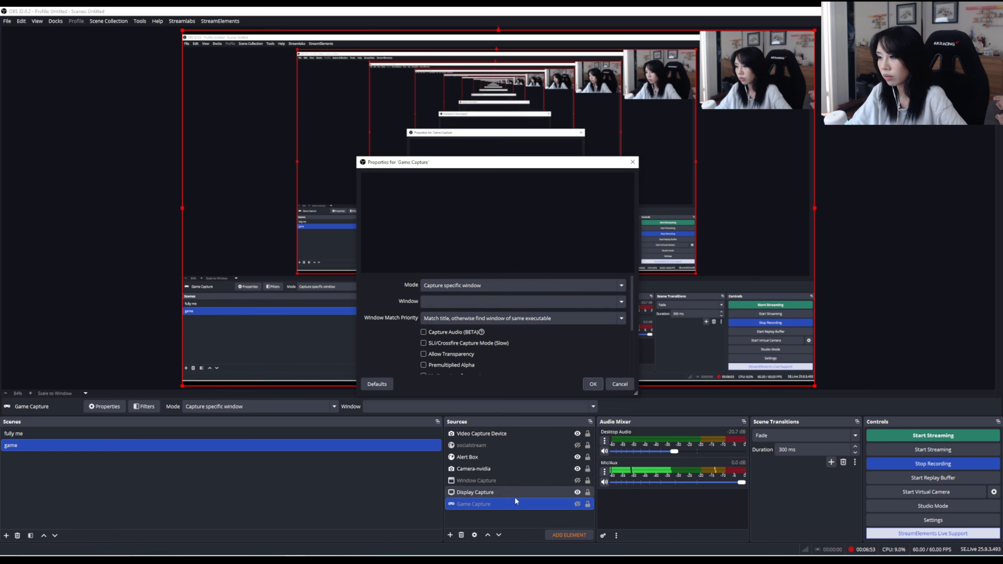
left_click(532, 285)
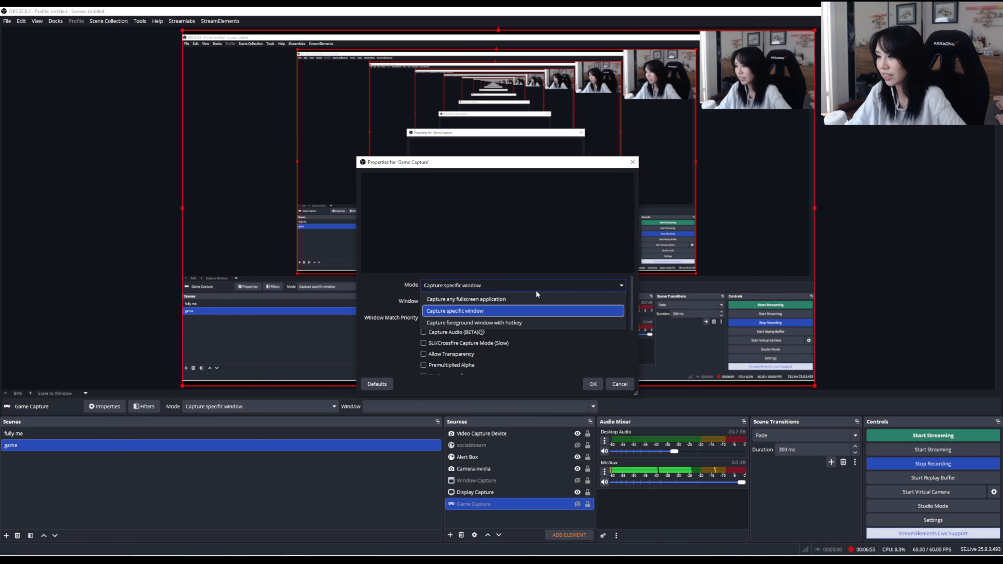
left_click(485, 311)
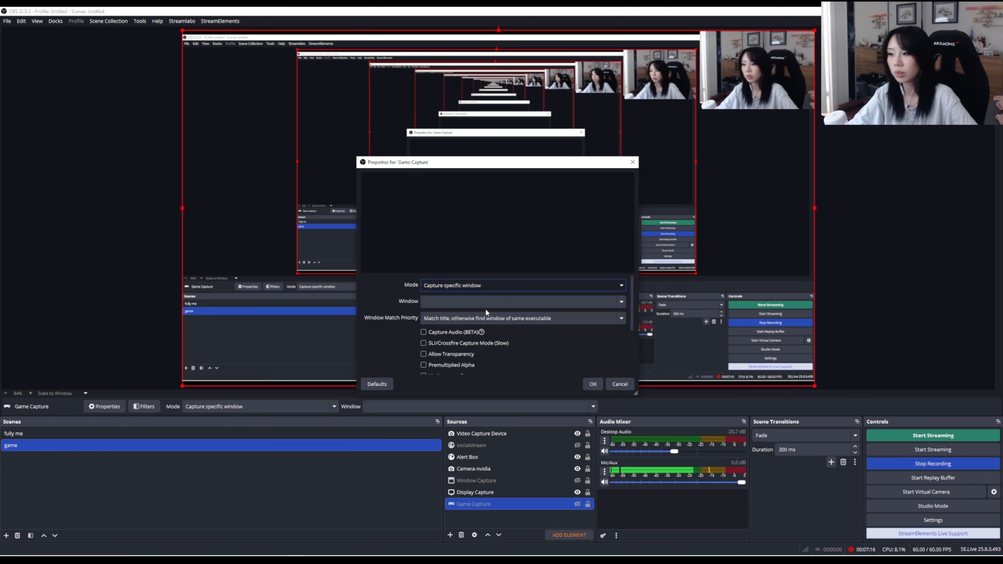
left_click(573, 303)
left_click(570, 307)
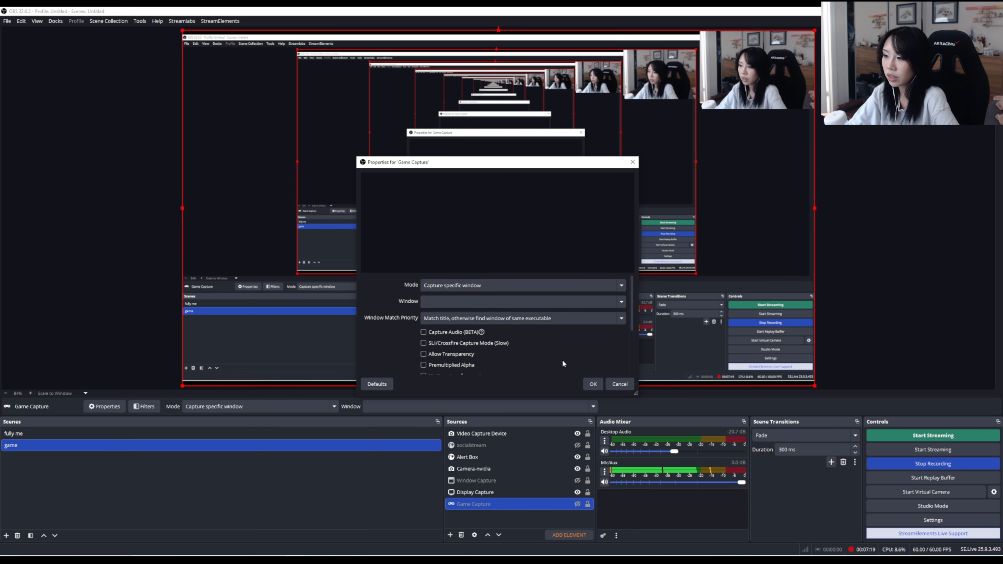
left_click(563, 300)
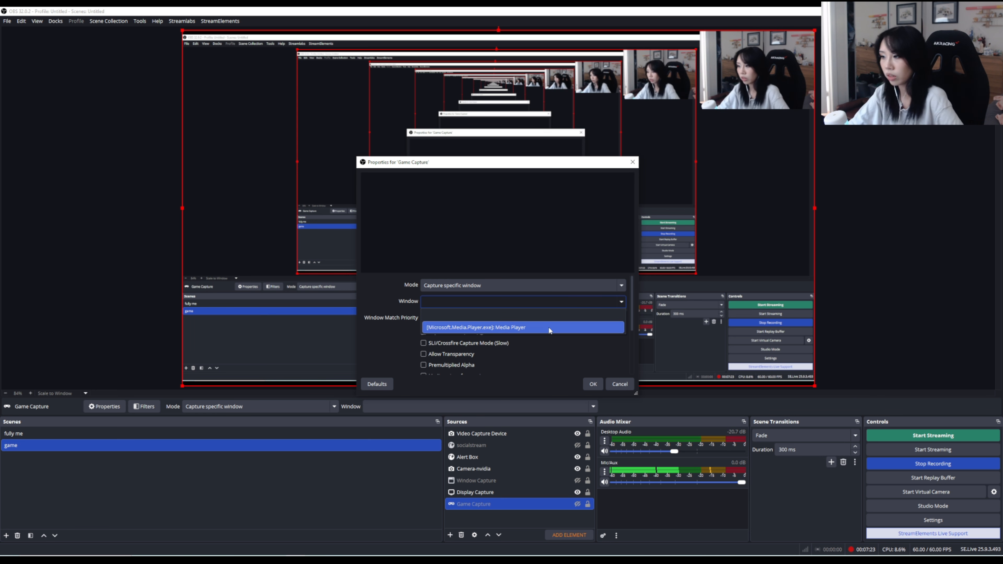
left_click(548, 355)
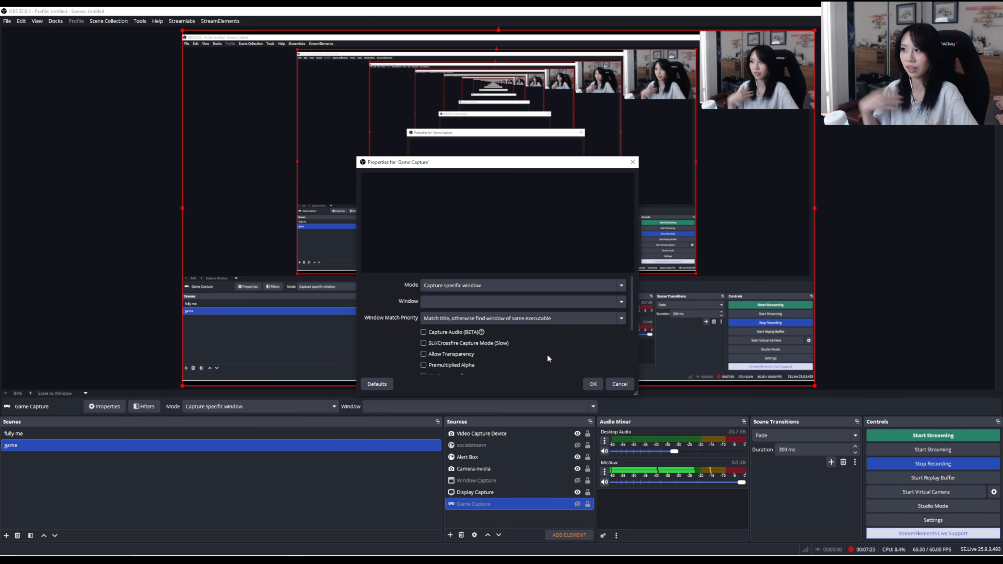
- Look through the remaining Game Capture options and close its properties without saving changes
scroll(548, 354, "down", 3)
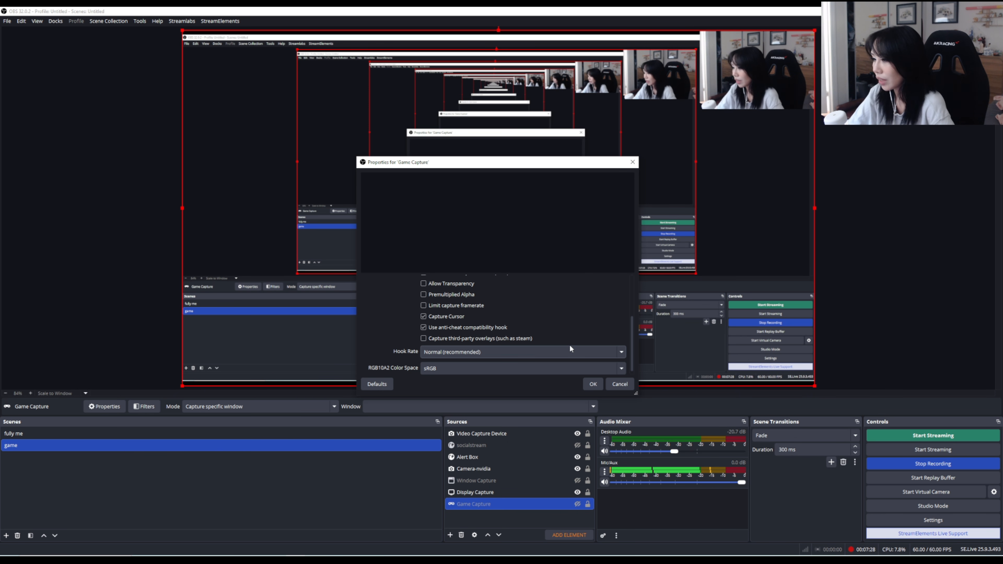
scroll(577, 307, "up", 5)
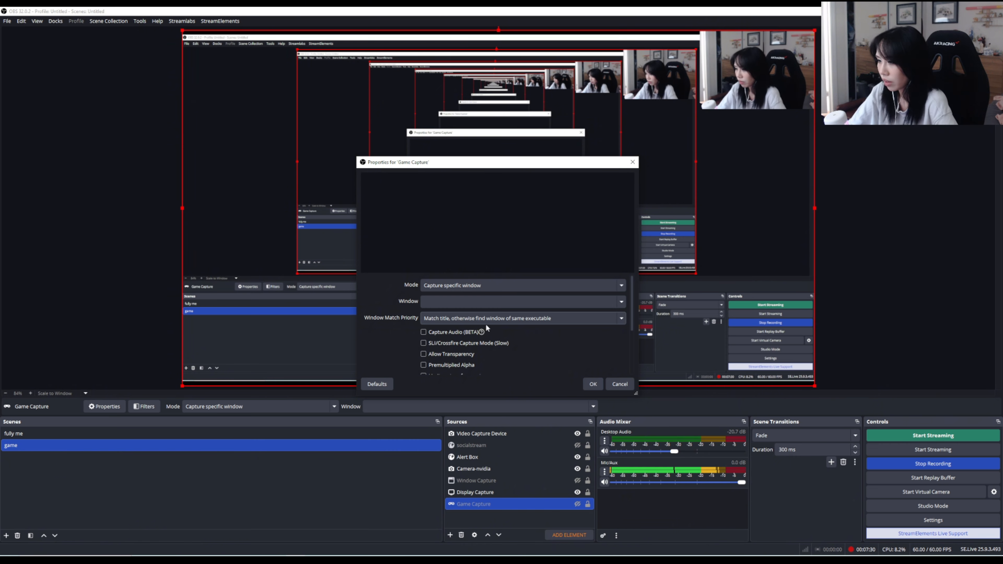
scroll(485, 324, "down", 3)
left_click(620, 384)
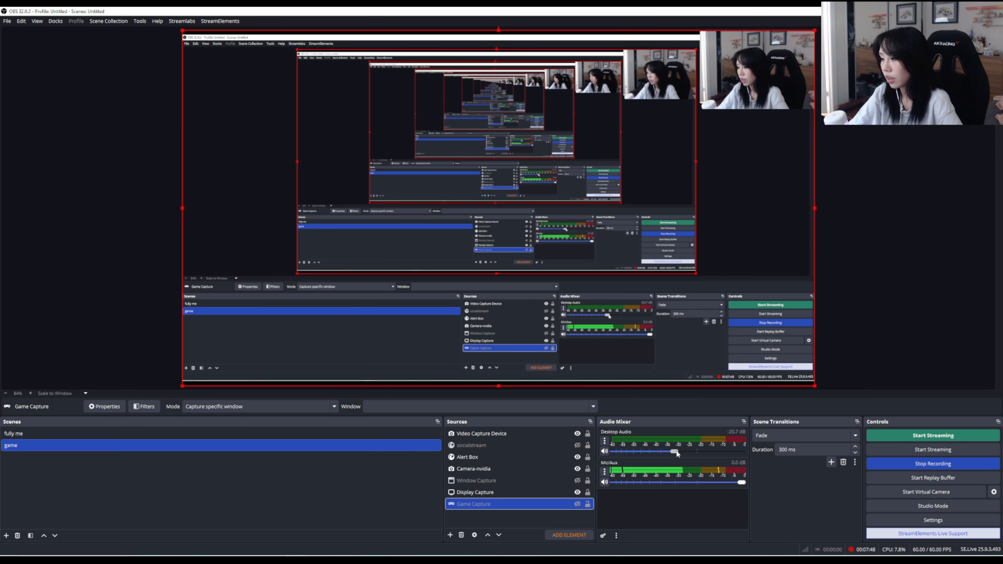
- Lower the Desktop Audio level to -27.7 dB and keep Mic/Aux at its maximum of 0.0 dB
mouse_move(675, 450)
left_mouse_down()
mouse_move(627, 456)
mouse_move(664, 456)
left_mouse_up()
left_click_drag(741, 482, 788, 486)
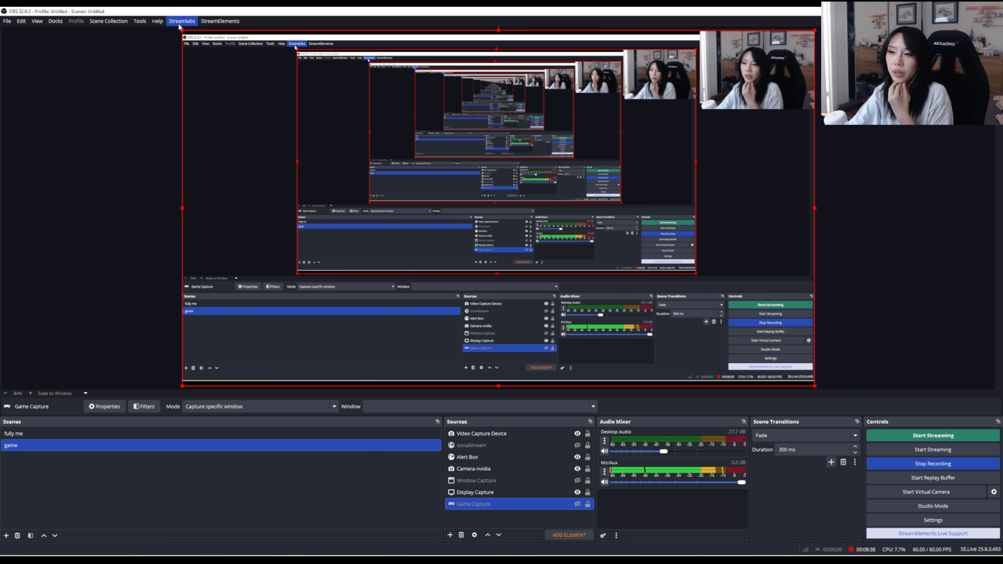
left_click(225, 22)
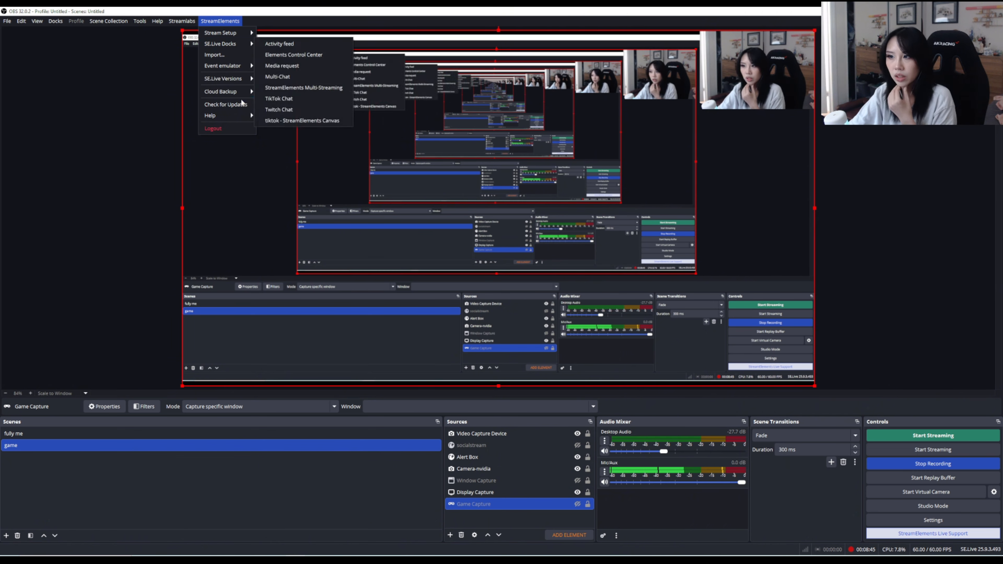
left_click(131, 96)
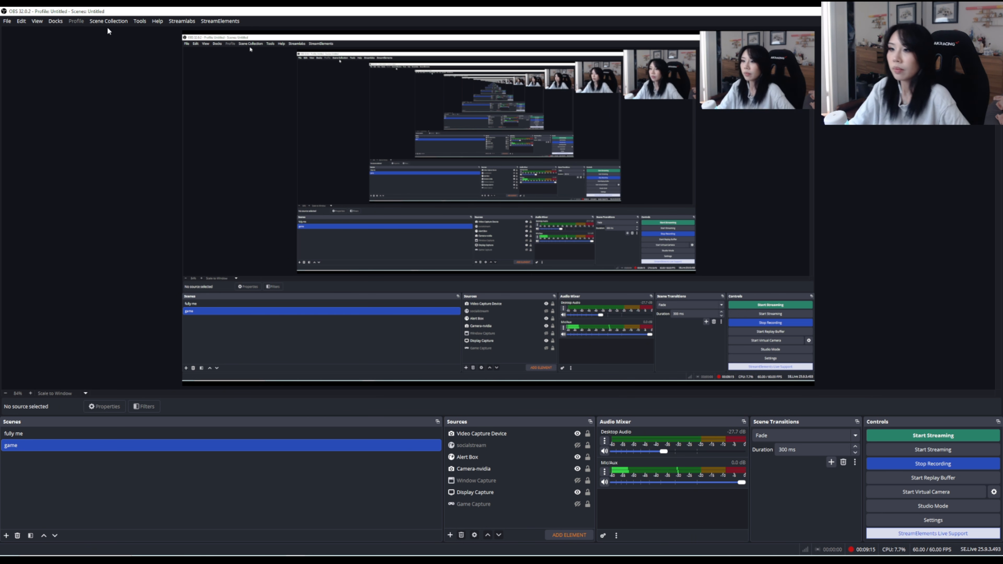
- Show the Streamlabs: Recent Events dock, widen it towards the Sources dock and look through its event list
left_click(55, 21)
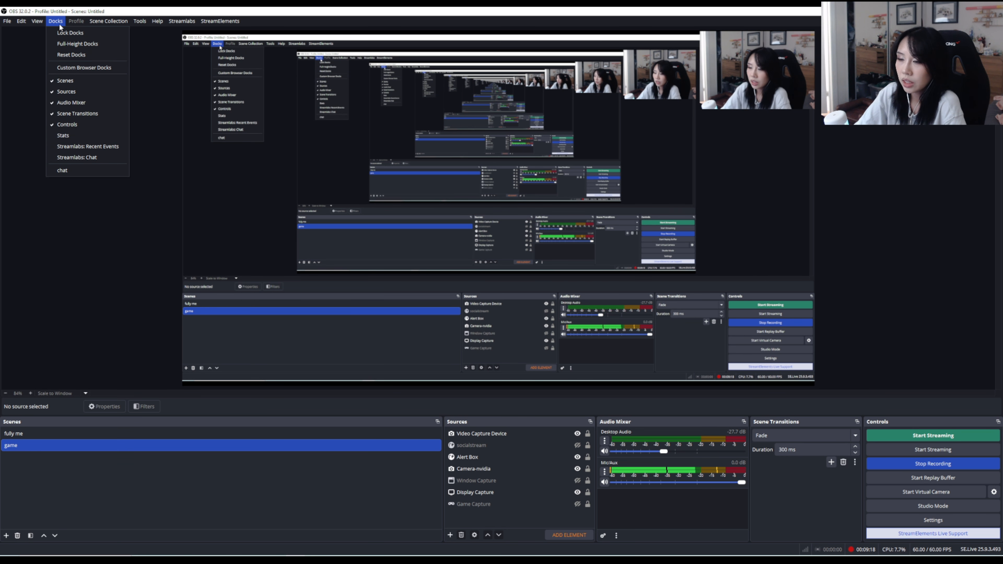
left_click(79, 199)
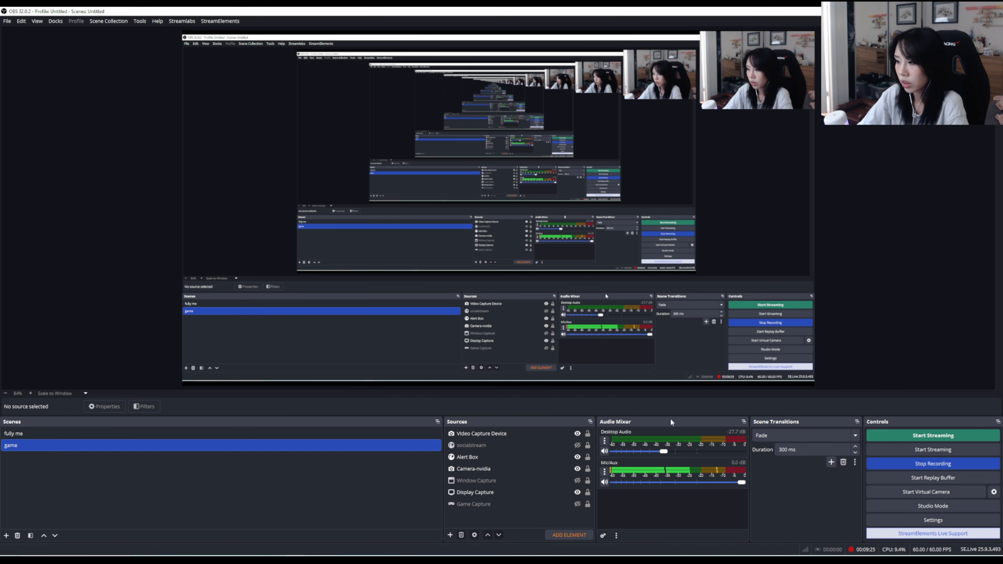
left_click(53, 22)
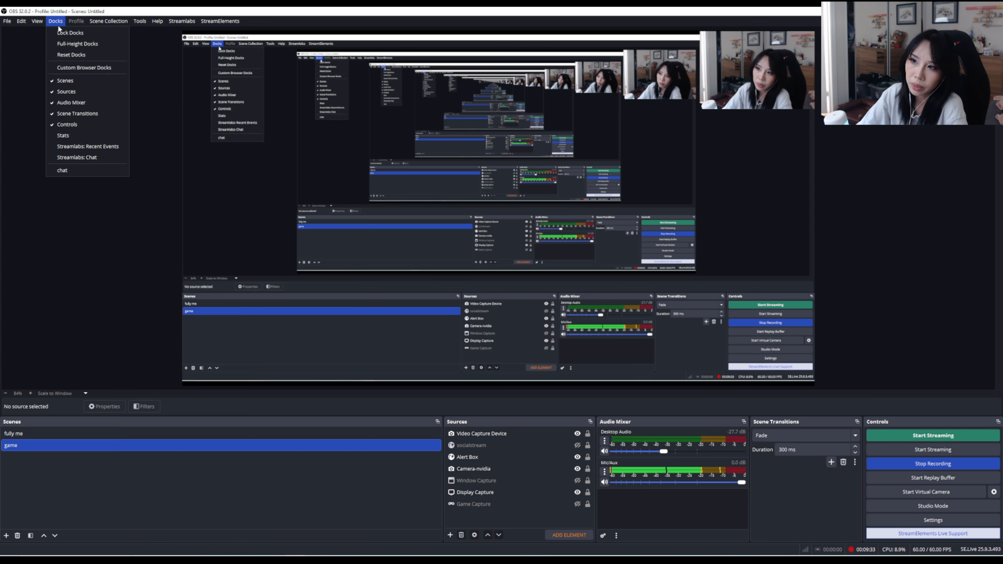
left_click(72, 145)
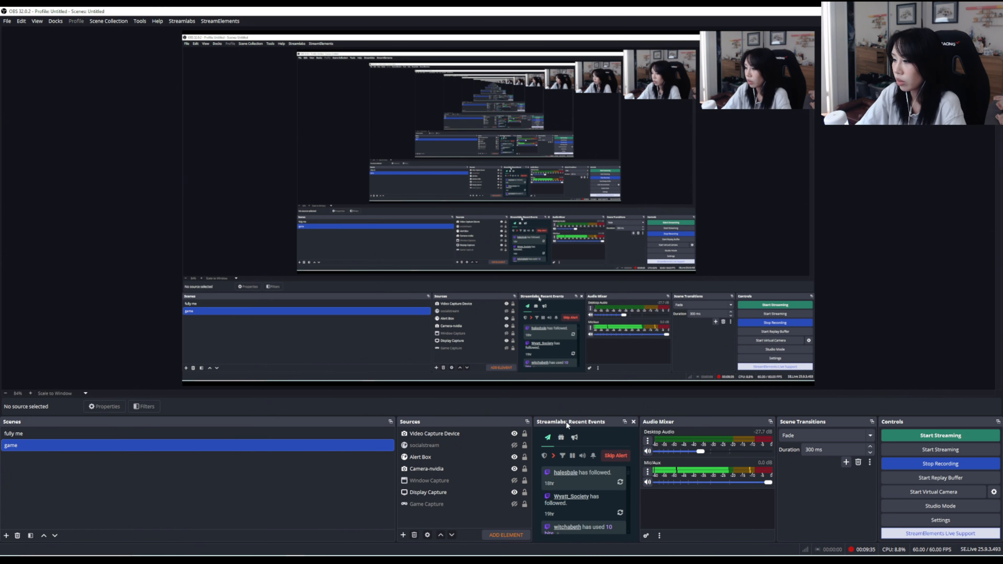
mouse_move(566, 421)
left_mouse_down()
mouse_move(814, 132)
mouse_move(587, 476)
mouse_move(557, 431)
mouse_move(566, 421)
left_mouse_up()
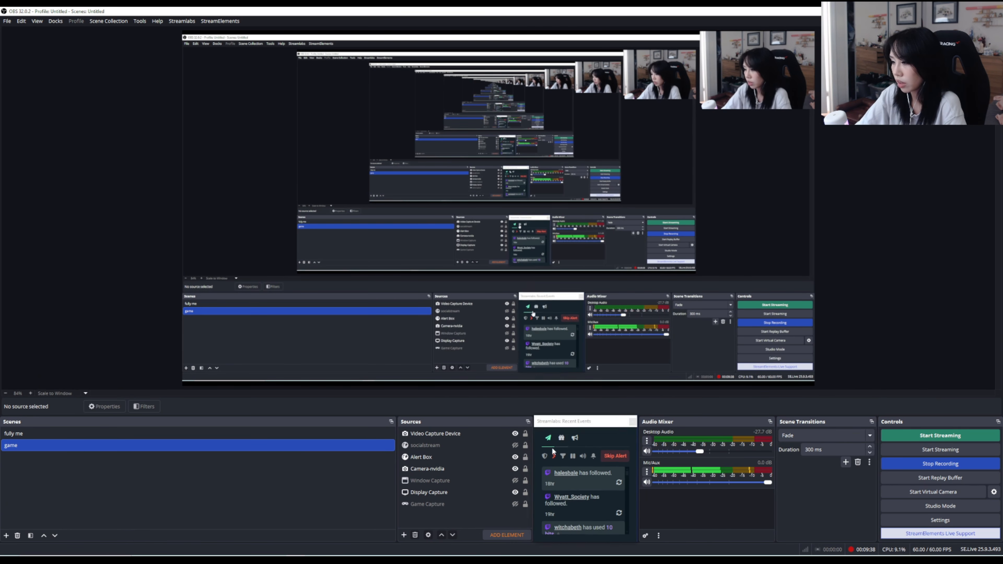
left_click_drag(533, 453, 369, 454)
scroll(525, 487, "down", 3)
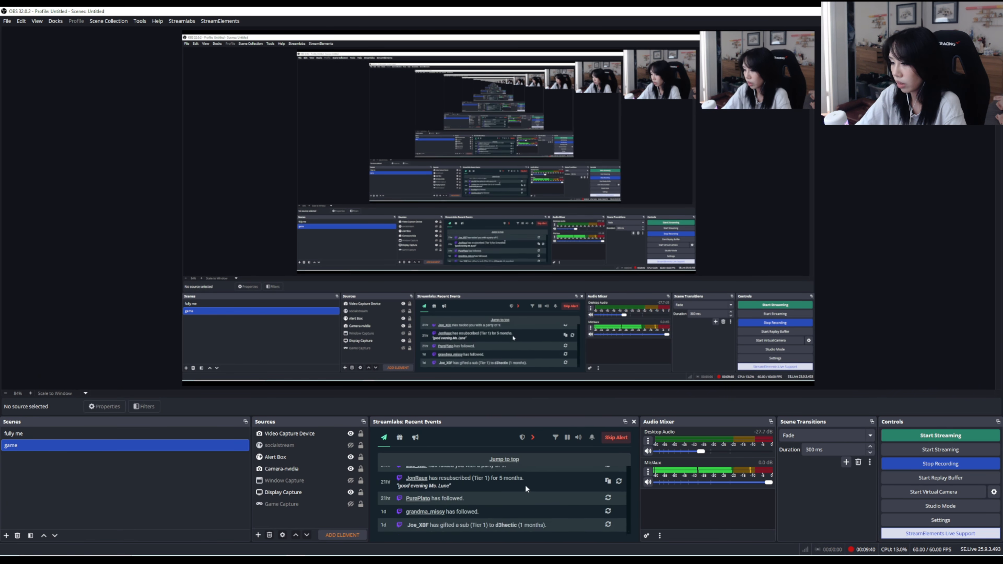
scroll(526, 484, "up", 5)
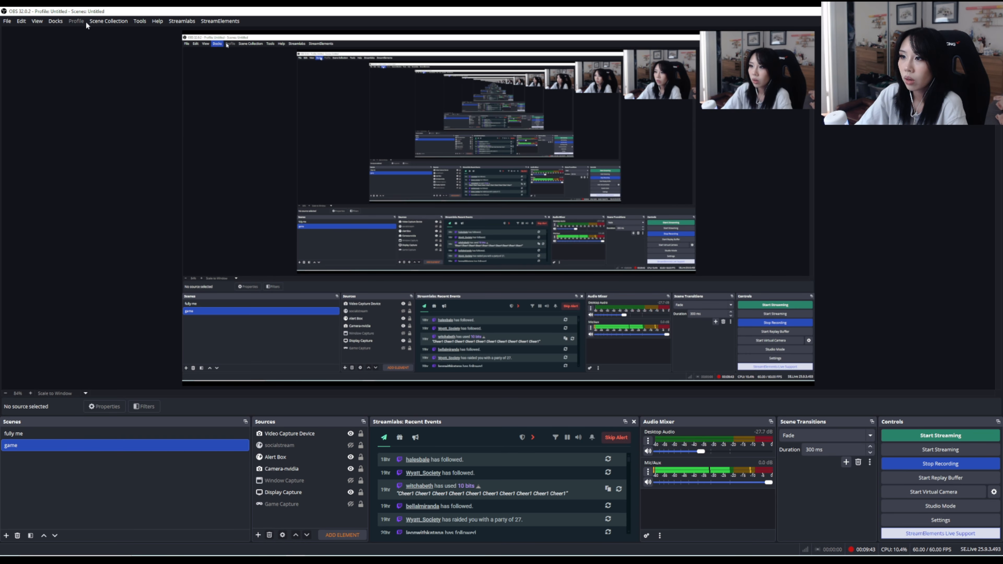
- Show the TikTok Chat and Twitch Chat docks from the StreamElements SE.Live docks
left_click(220, 21)
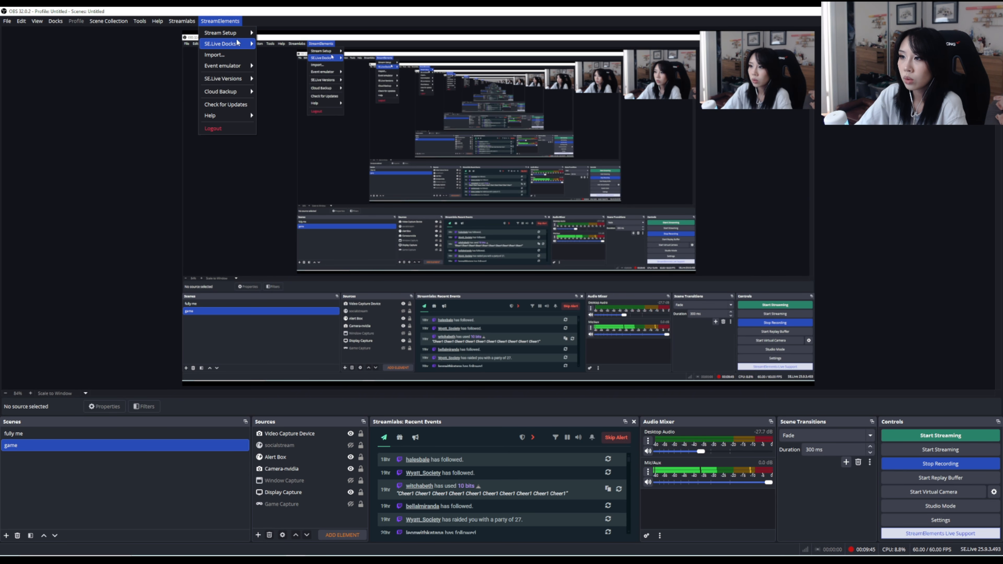
mouse_move(233, 43)
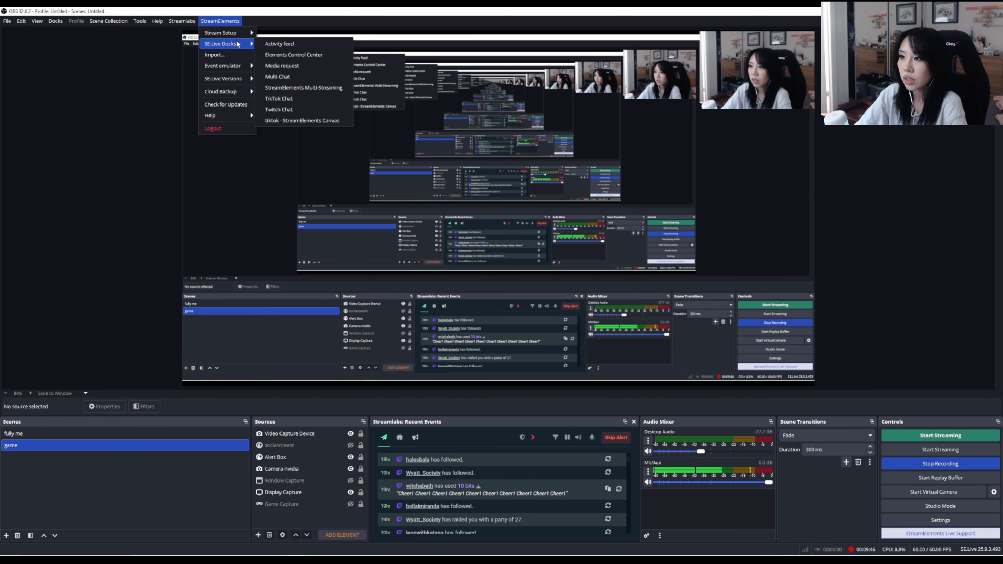
left_click(291, 98)
left_click(216, 21)
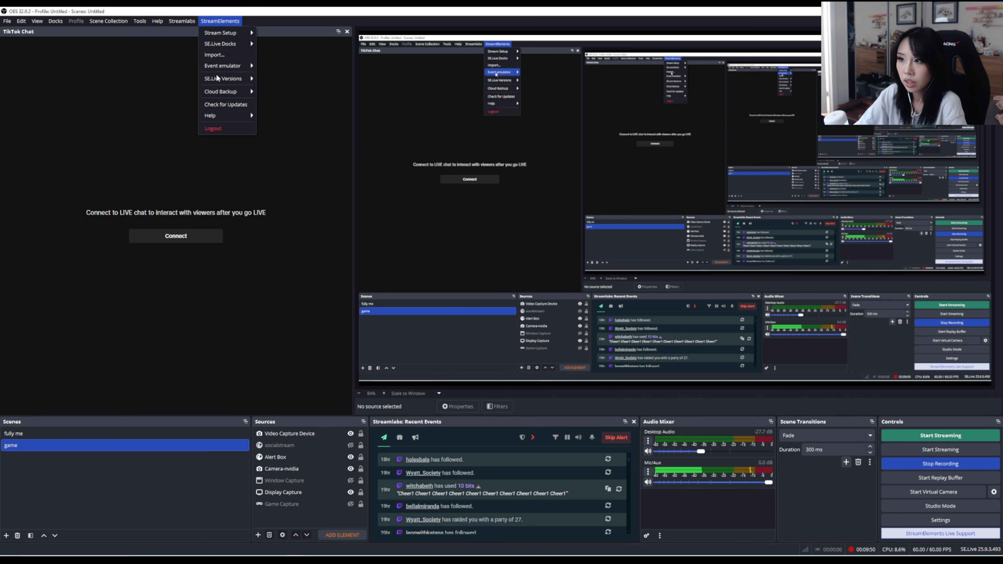
mouse_move(229, 44)
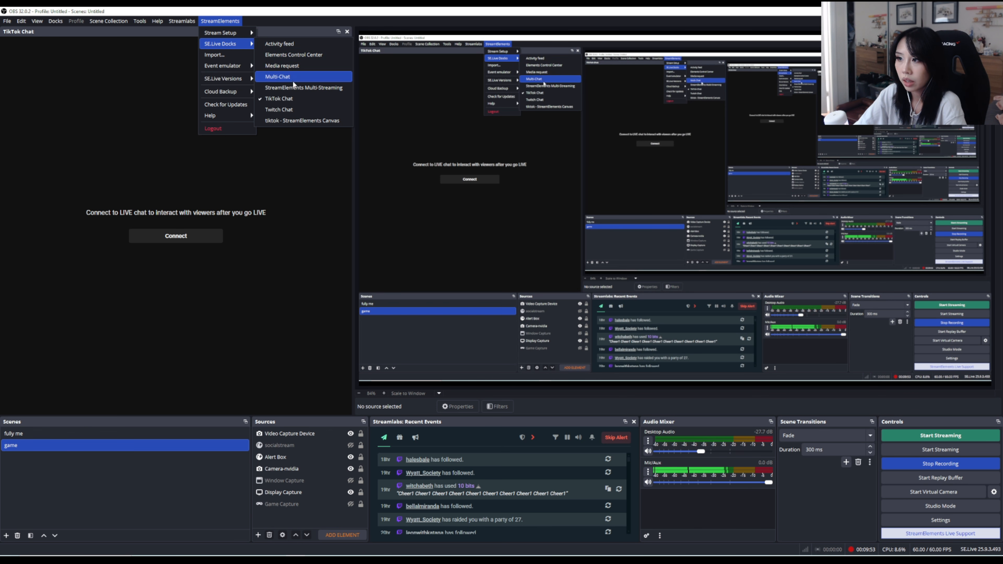
left_click(296, 109)
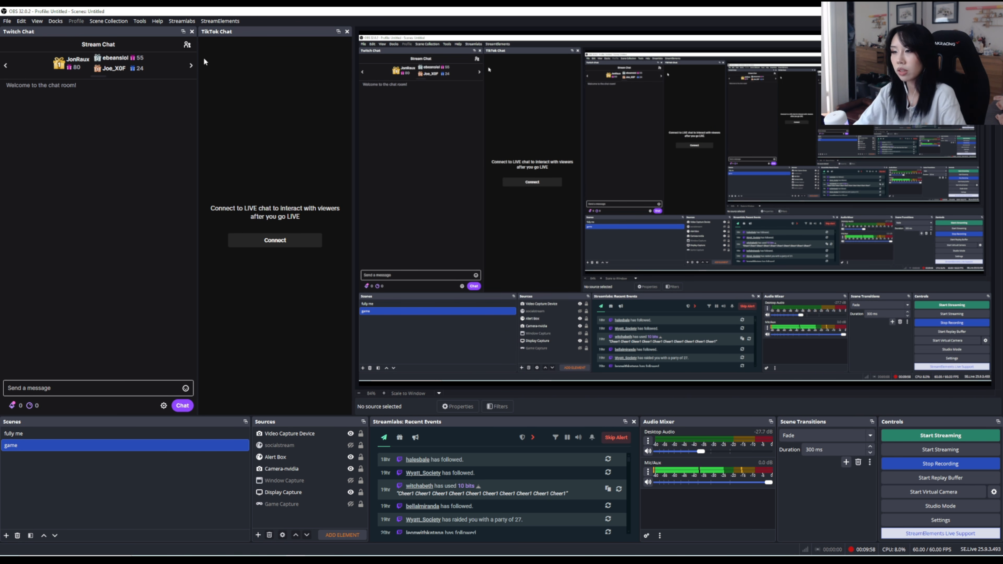
- Show the tiktok - StreamElements Canvas dock from the SE.Live docks
left_click(220, 21)
mouse_move(231, 44)
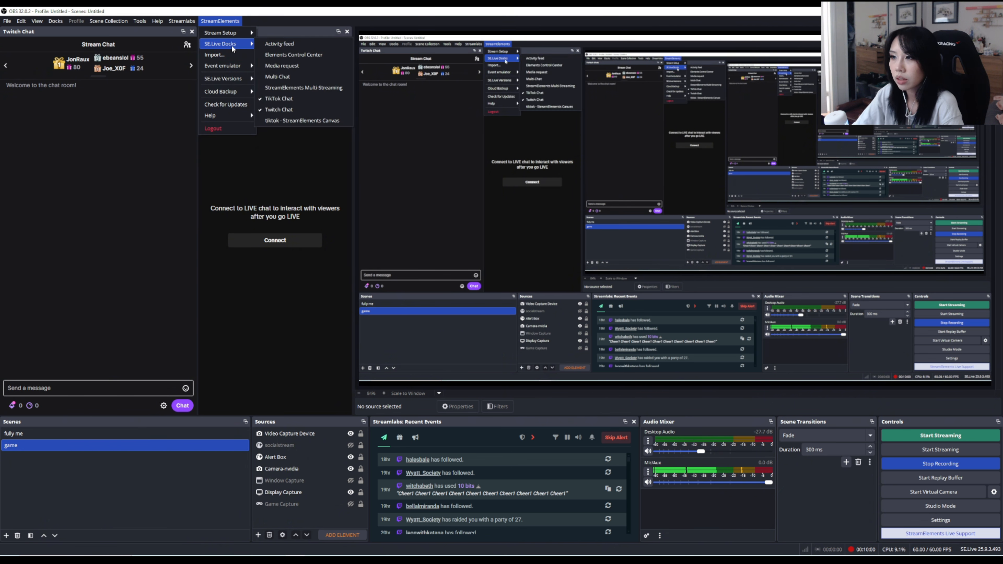
left_click(292, 120)
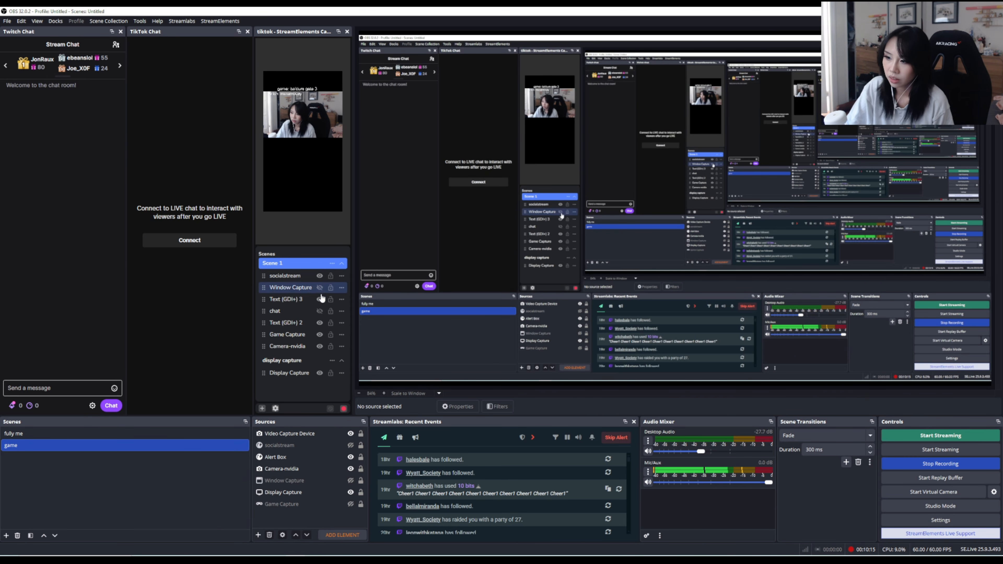
- Hide Game Capture in the TikTok canvas's Scene 1, preview the display capture scene and return to Scene 1
left_click(319, 335)
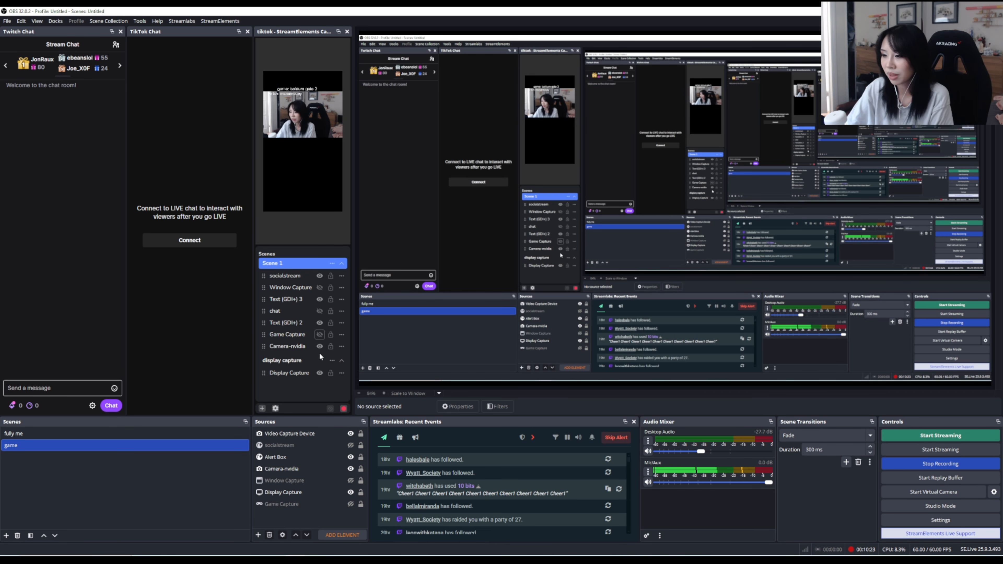
left_click(291, 360)
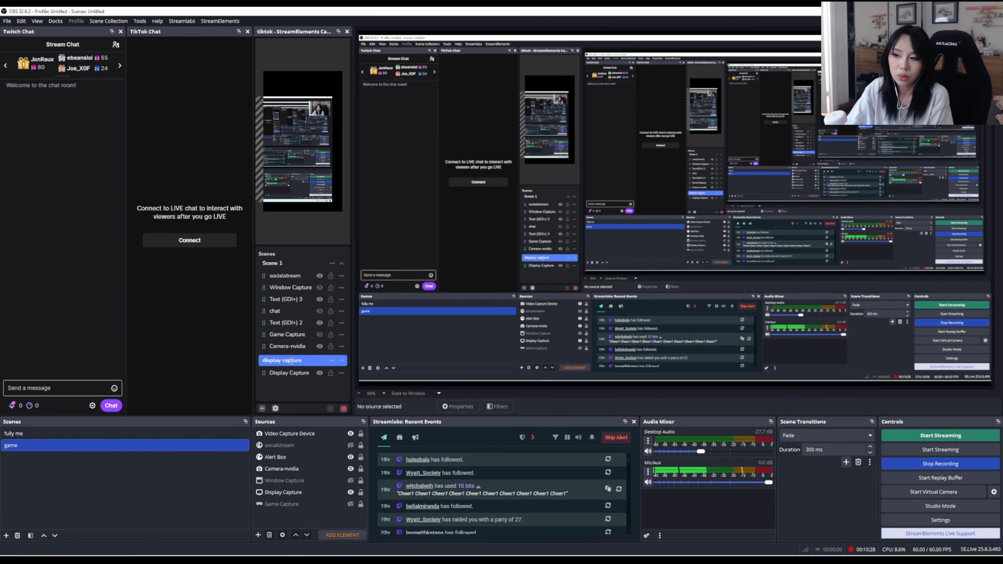
left_click(312, 277)
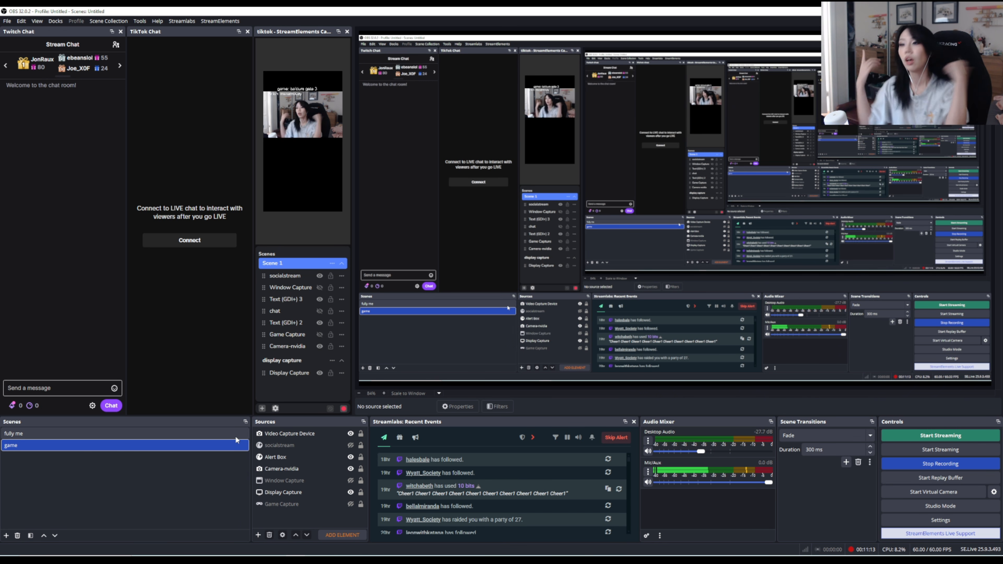
- Examine the custom service's server and stream key fields in the Stream settings and close them without changes
left_click(7, 21)
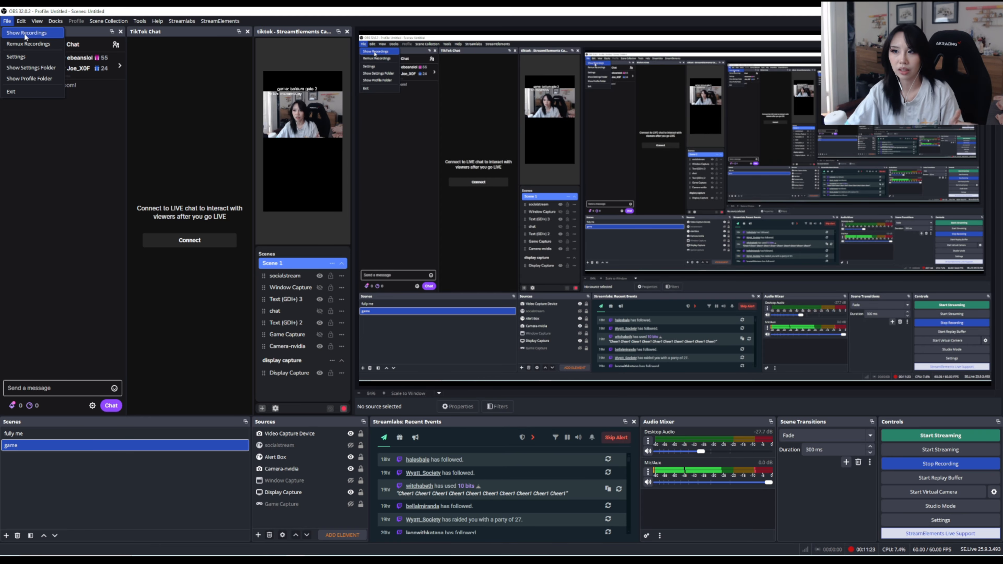
left_click(16, 56)
left_click(331, 178)
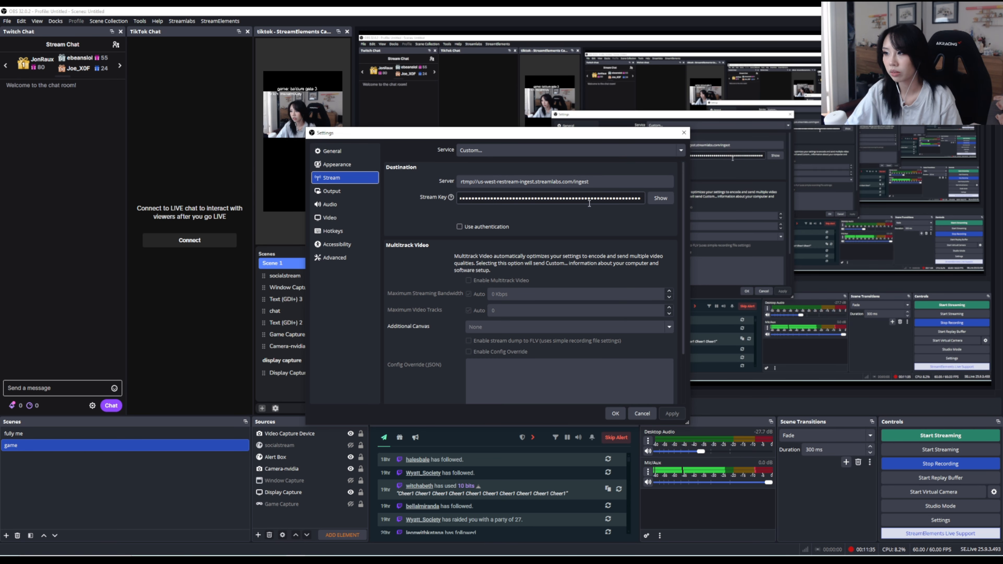
left_click(650, 413)
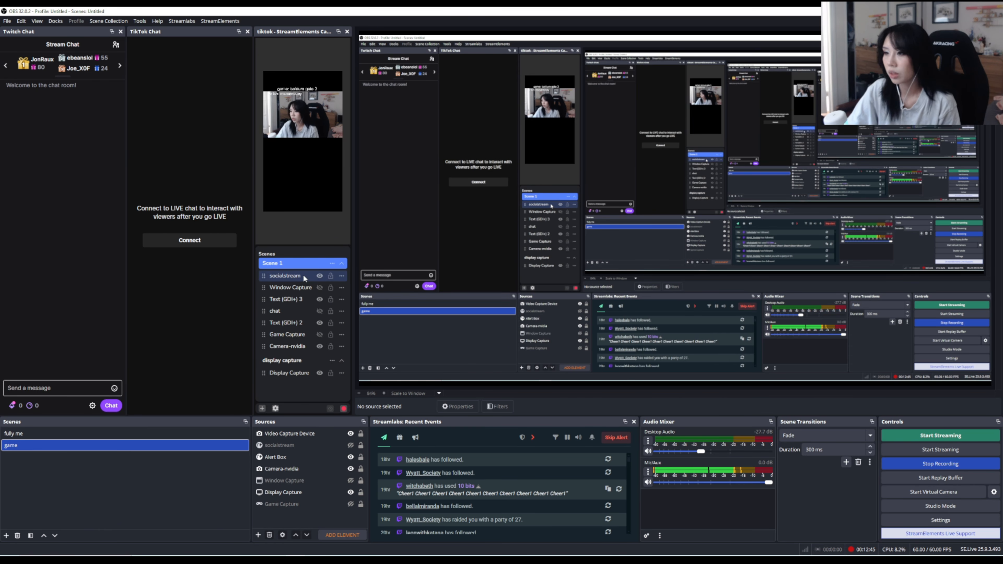
- Show the StreamElements Multi-Streaming dock and view the platforms available for a new output without adding one
left_click(220, 20)
mouse_move(227, 44)
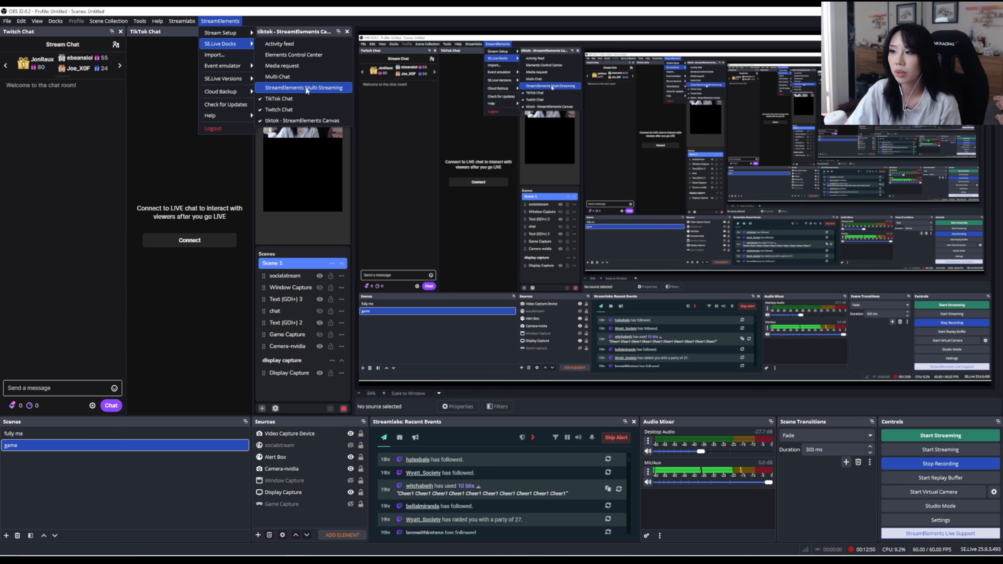
left_click(281, 87)
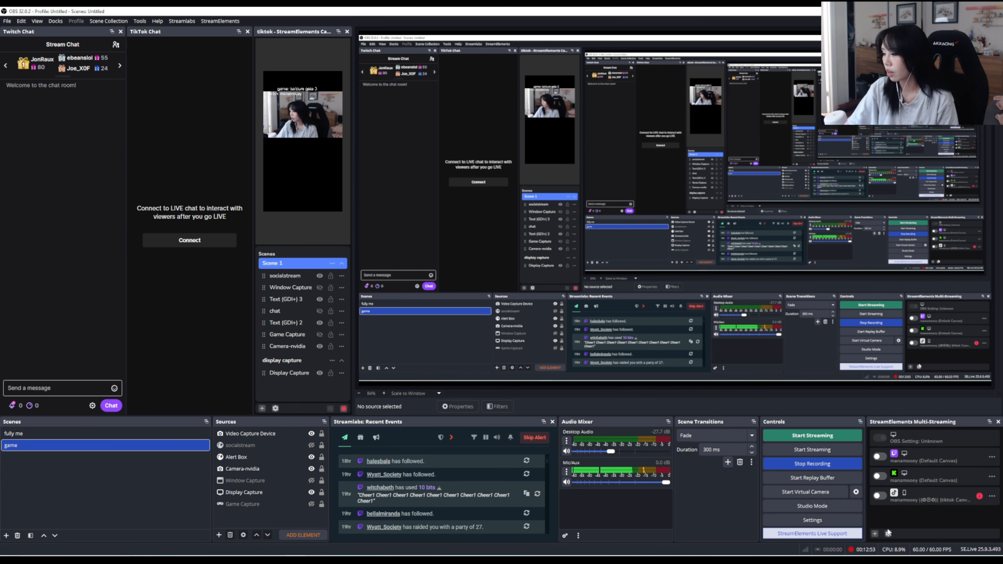
left_click(875, 534)
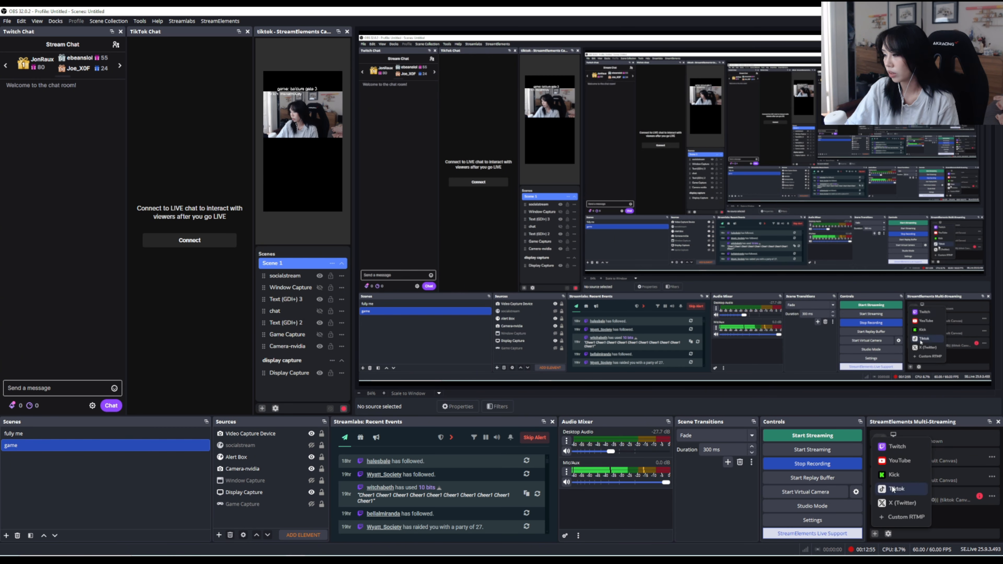
left_click(952, 519)
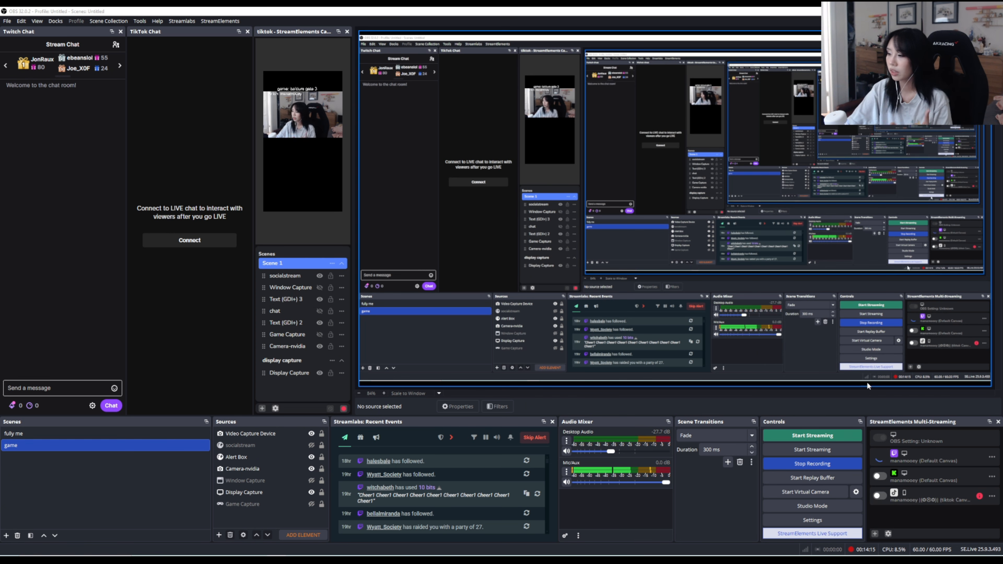
- Enable the TikTok output, request the stream start and move the multi-streaming settings window clear of the chat docks
left_click(879, 497)
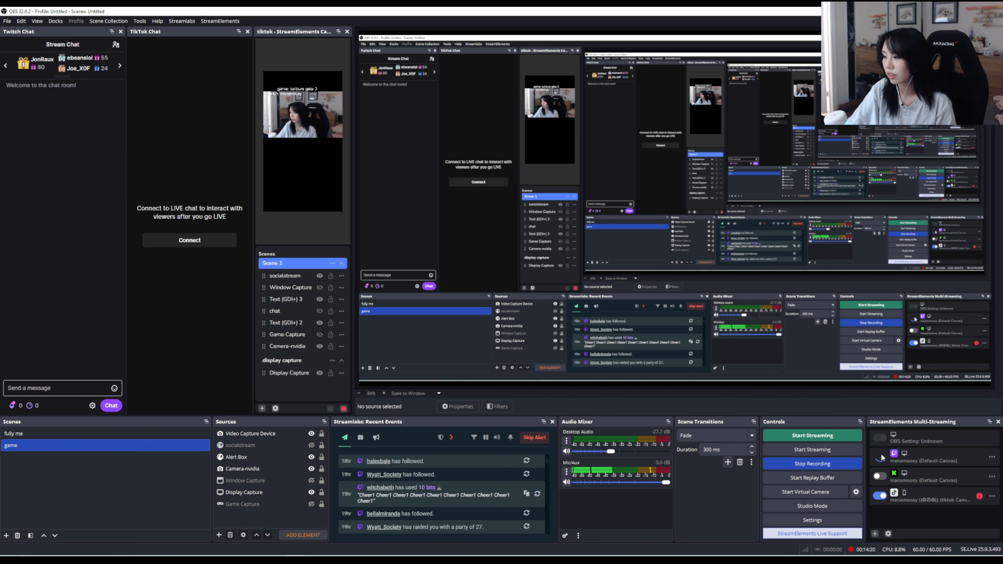
left_click(833, 440)
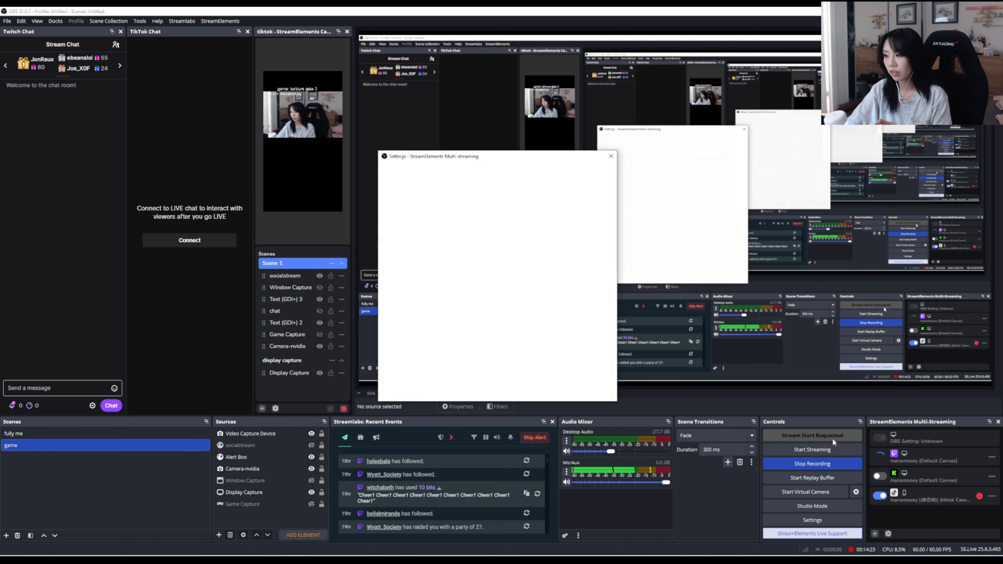
left_click_drag(499, 159, 662, 126)
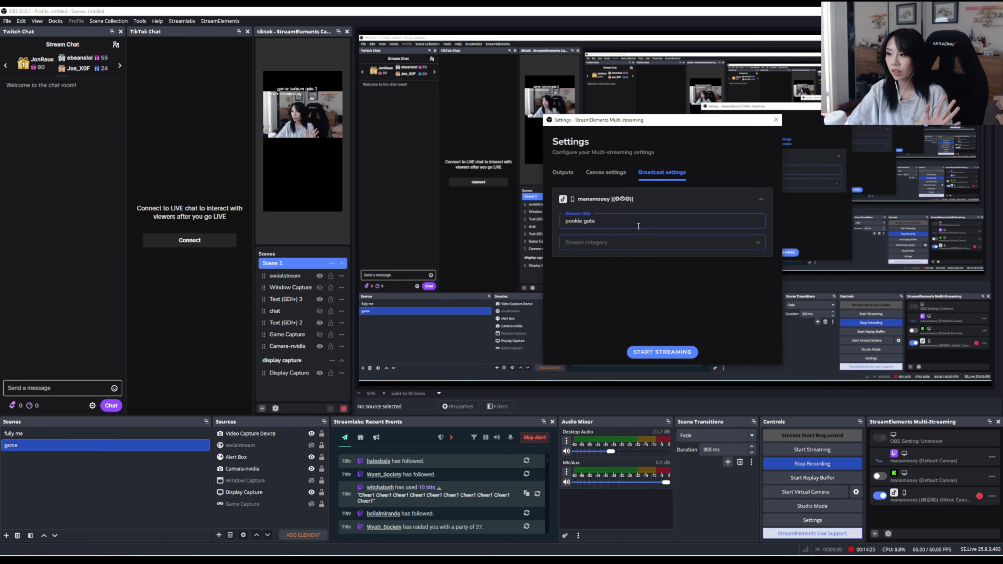
- Examine the Stream title and Stream category fields of the TikTok broadcast and close the settings without starting the stream
left_click_drag(648, 223, 440, 221)
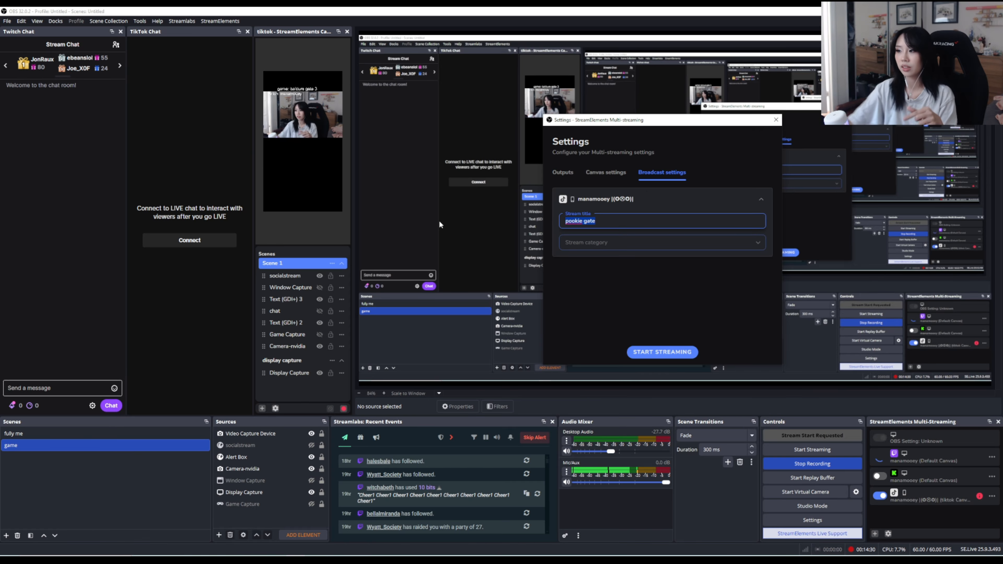
left_click(632, 242)
left_click(617, 297)
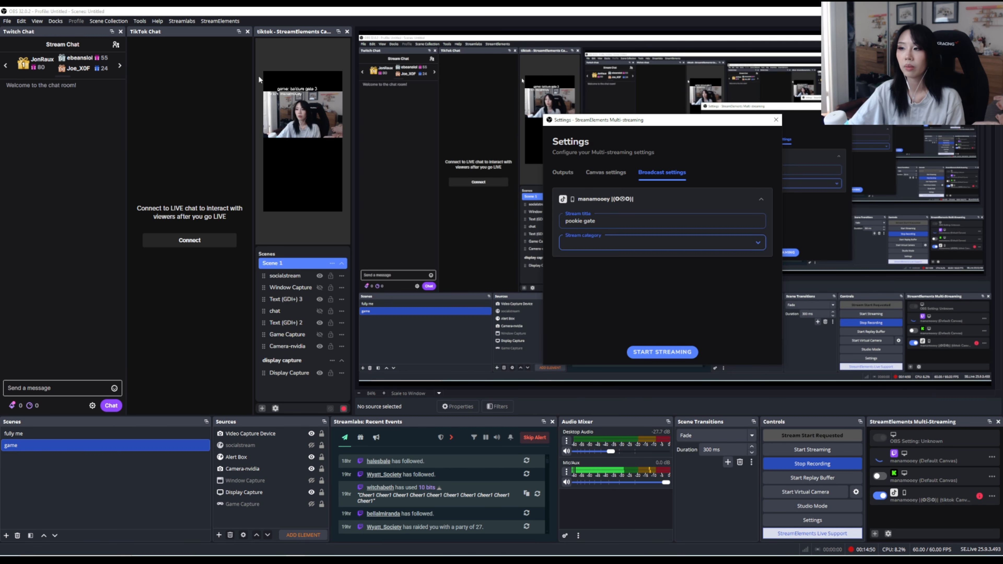
left_click_drag(608, 120, 213, 122)
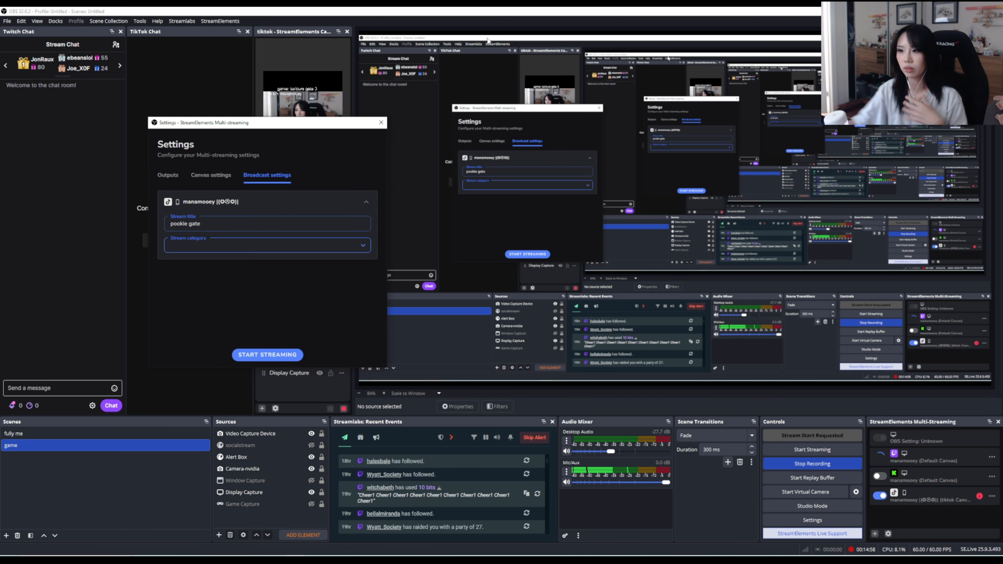
left_click(383, 123)
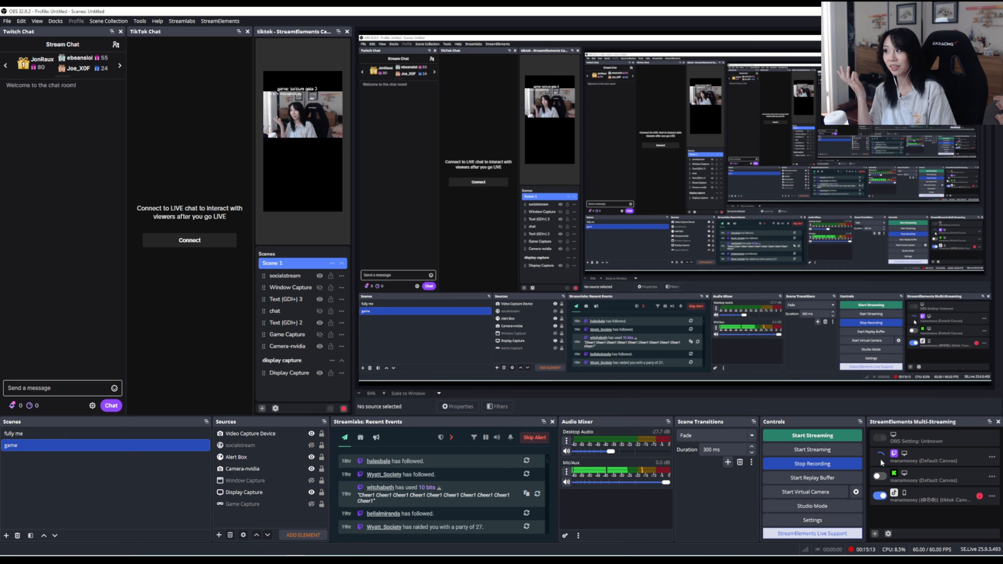
- Switch the output to the fully me scene
left_click(64, 435)
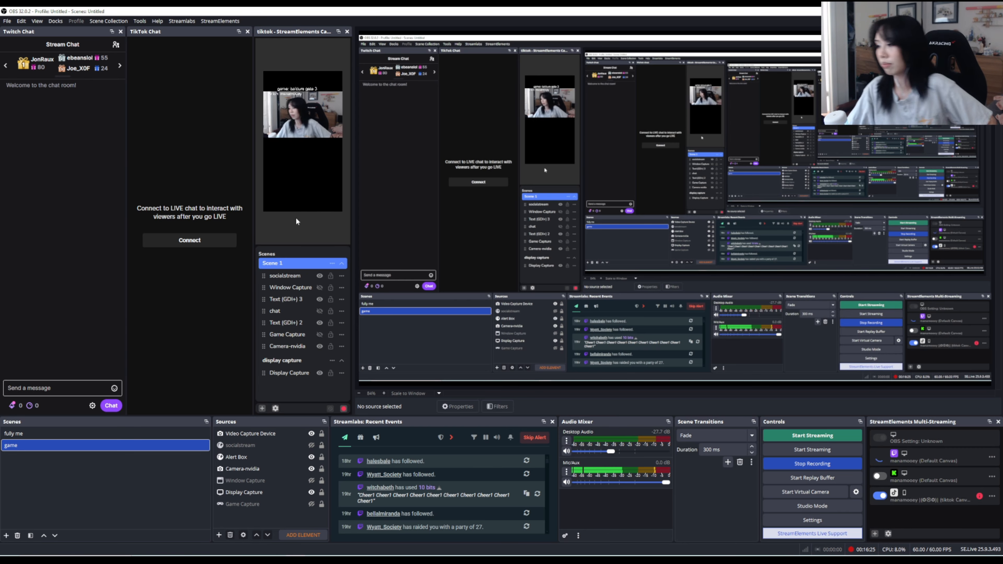
left_click(115, 433)
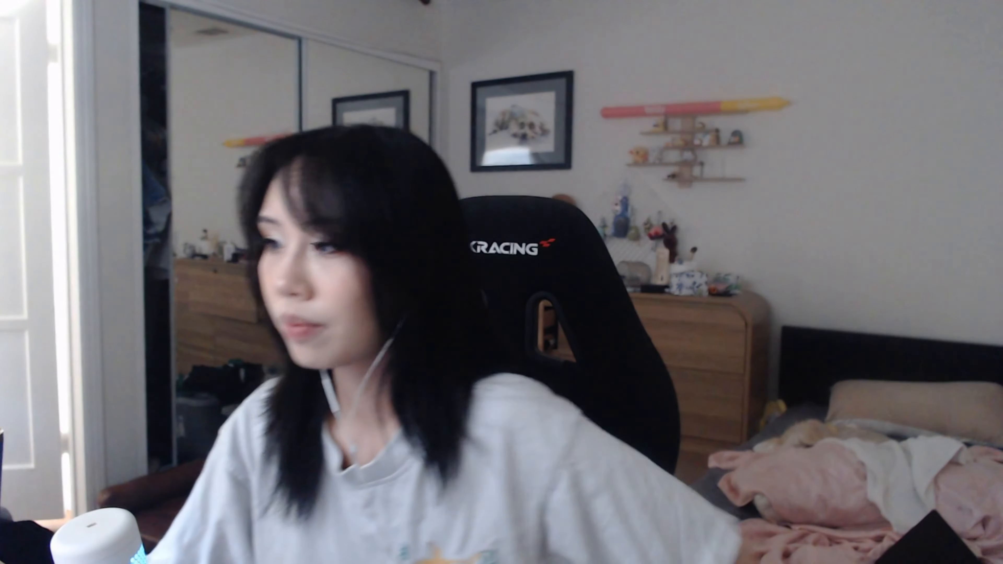